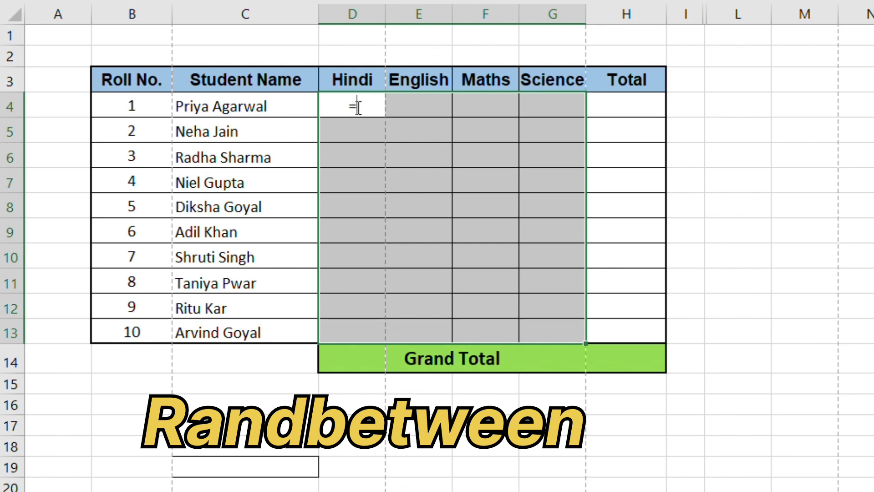
Fill the marks range D4:G13 with the formula =RANDBETWEEN(33,99).
type("ra")
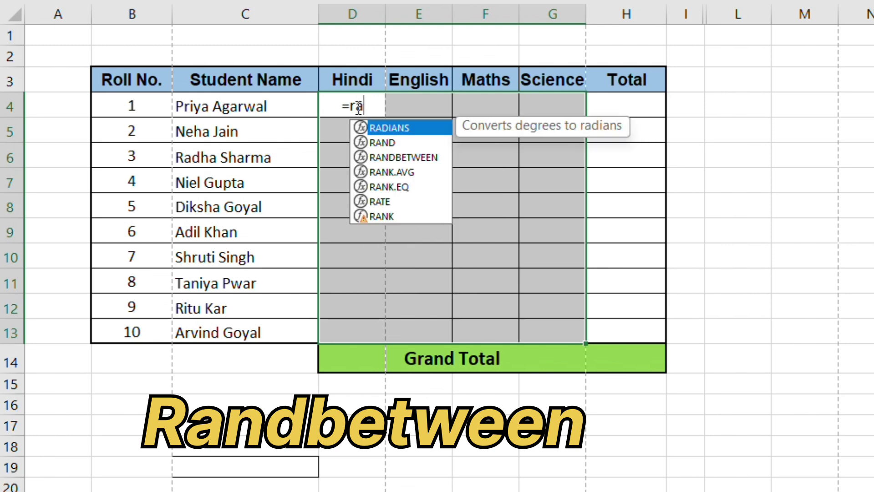
key("Down")
key("Down")
key("Tab")
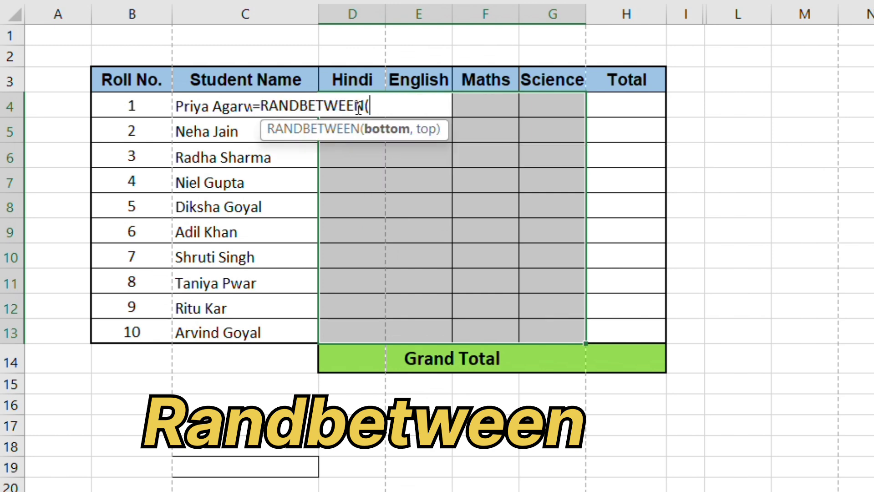
type("33,")
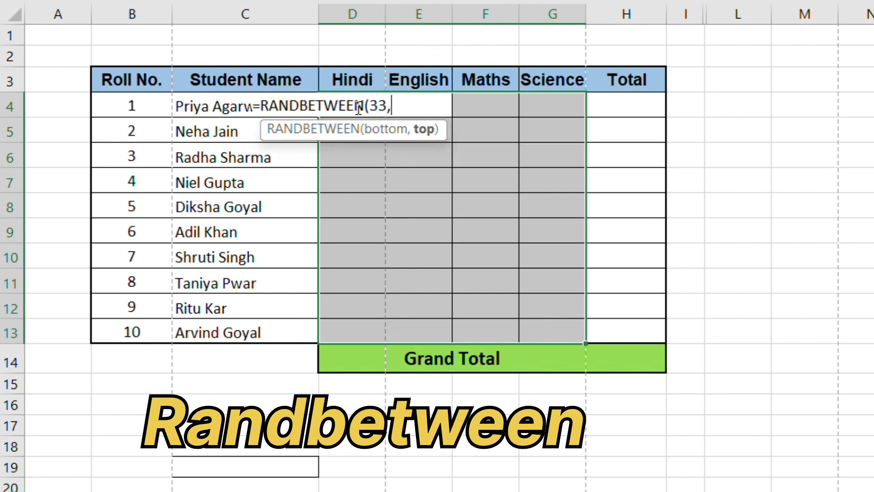
type("99)")
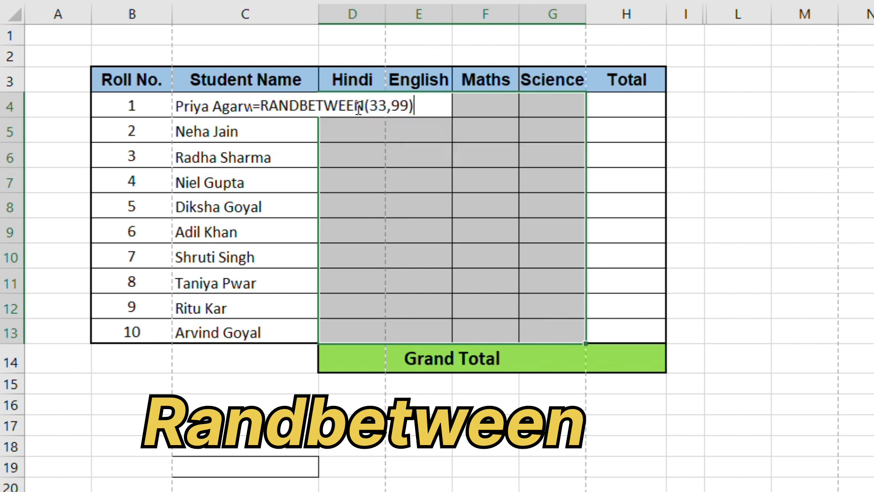
key("ctrl+Return")
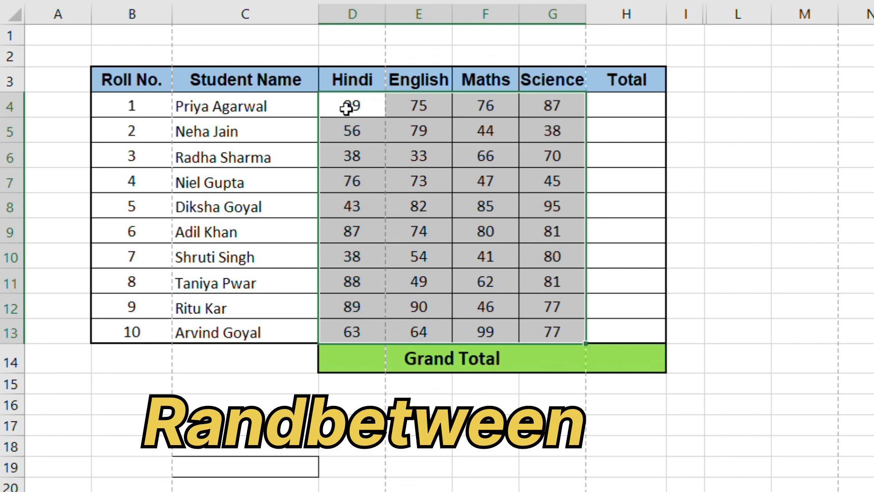
Overwrite the Hindi marks of the first two students, entering 45 in D4 and 90 in D5.
key("ctrl+c")
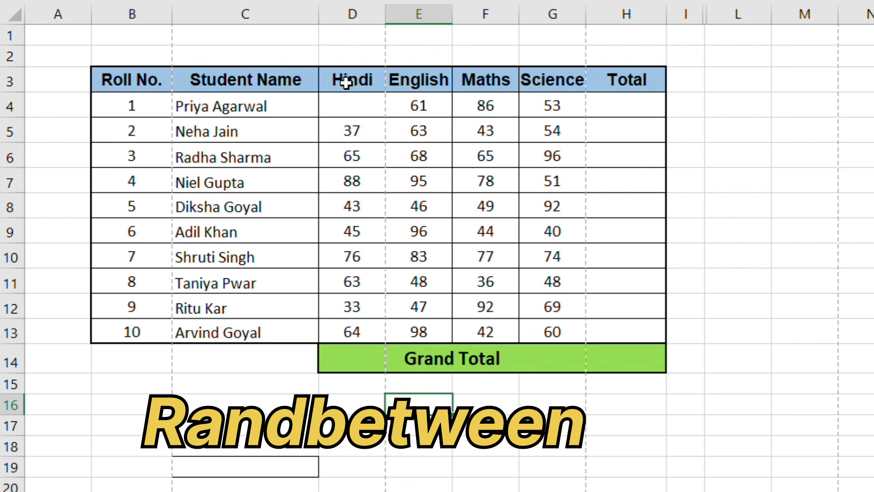
left_click(355, 109)
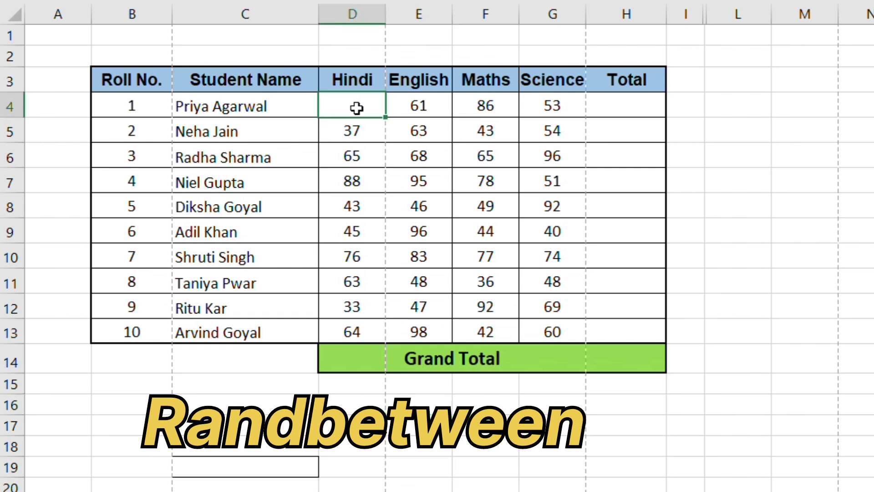
key("BackSpace")
type("45")
left_click(443, 481)
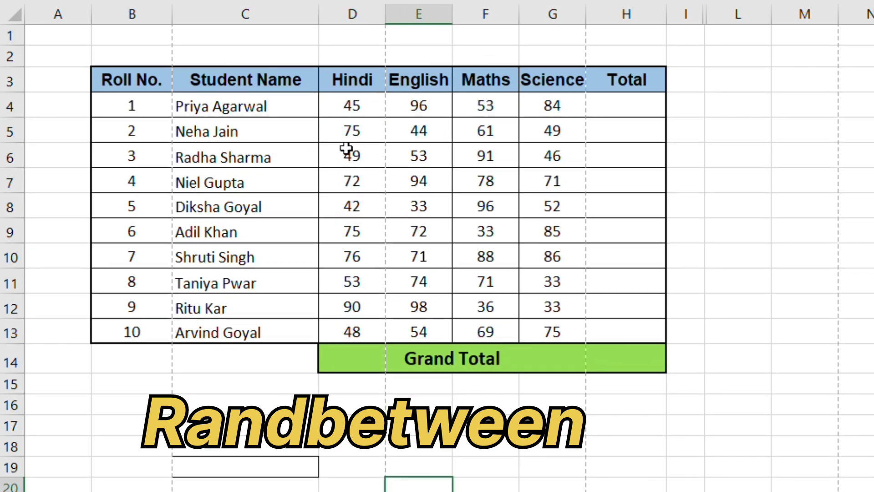
left_click(364, 129)
double_click(364, 129)
key("F9")
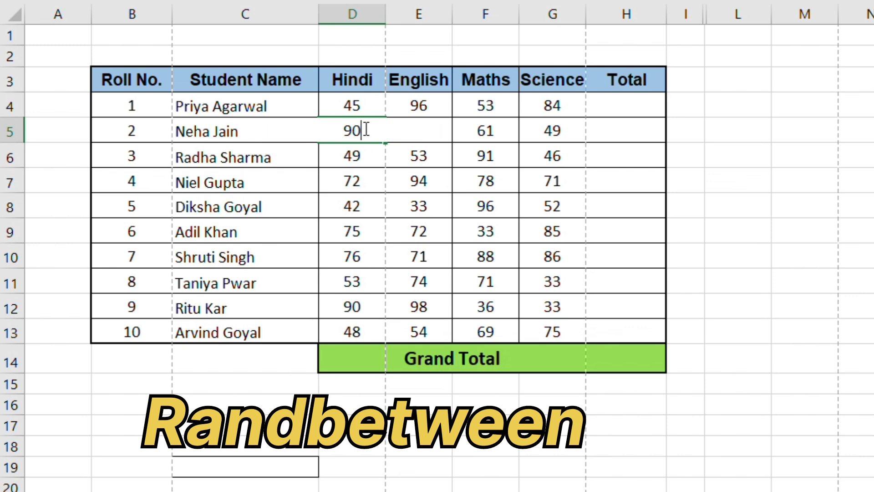
key("Tab")
Copy the marks range D4:G13 and paste it back in place as values only.
left_click_drag(337, 112, 561, 335)
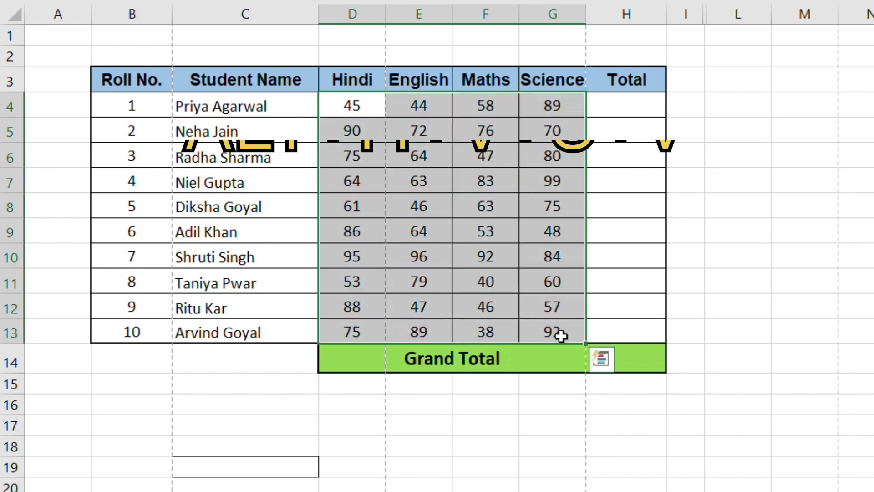
key("ctrl+c")
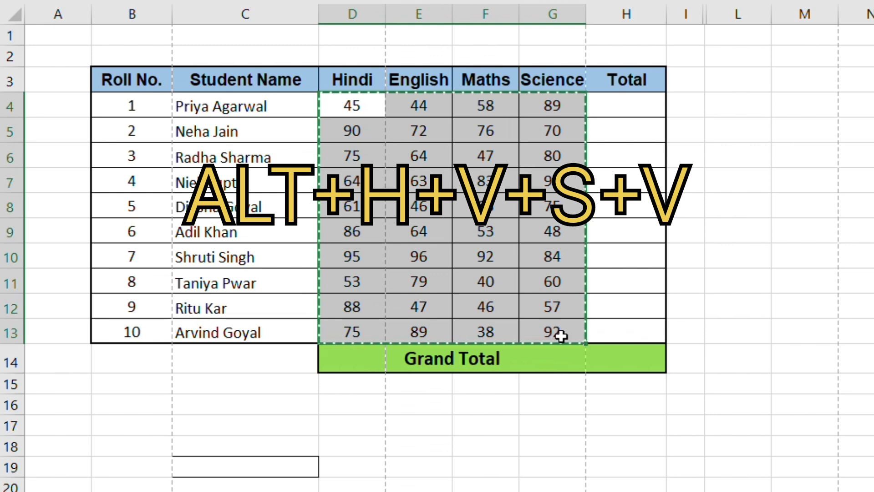
key("alt+h")
key("v")
key("s")
key("v")
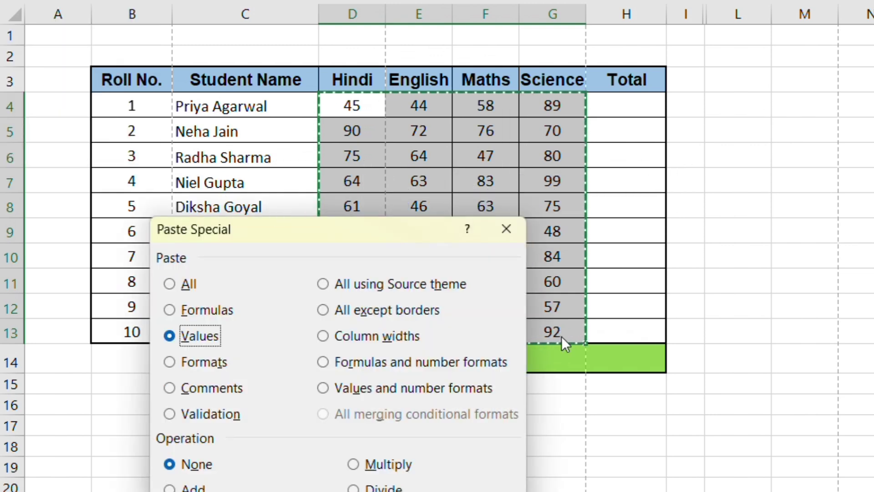
key("Return")
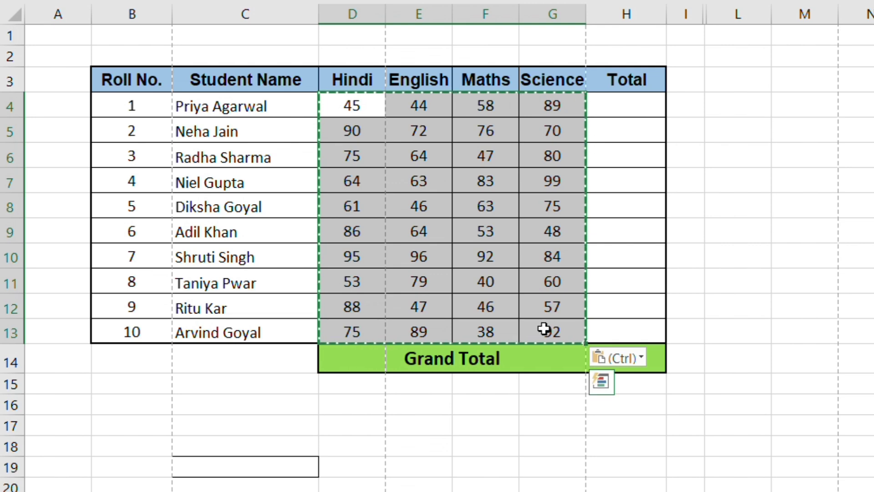
Change the English mark in cell E9 to 65.
left_click(451, 235)
left_click(450, 234)
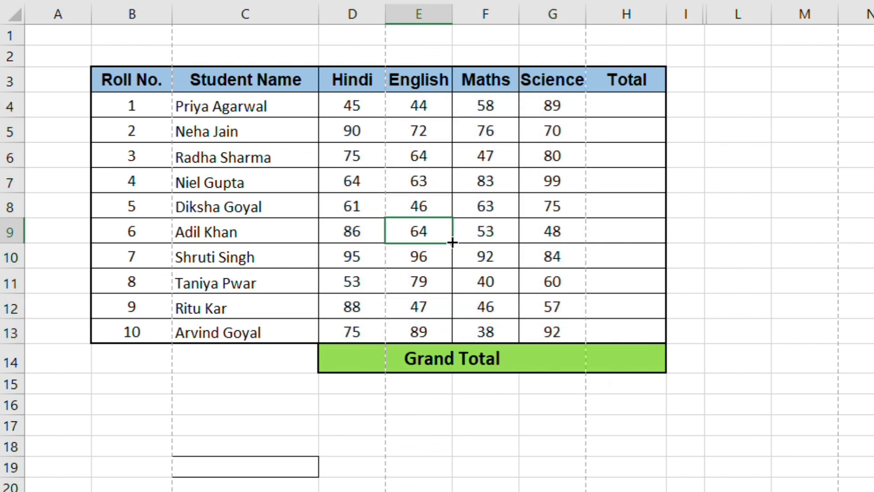
key("F2")
key("BackSpace")
type("5")
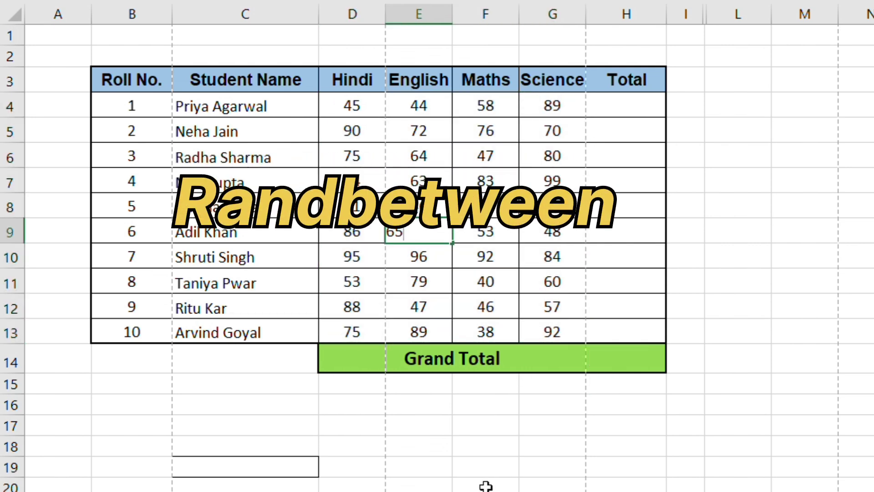
left_click(482, 455)
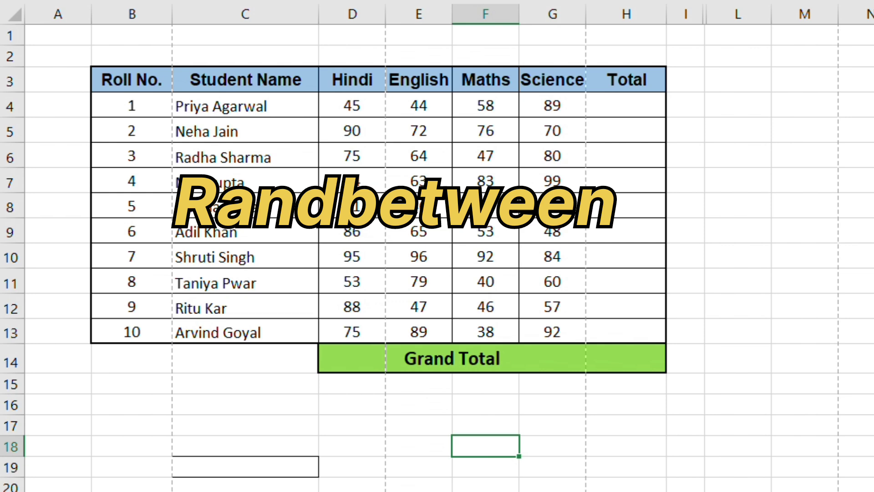
Enter the formula =SUM(D4:G4) in cell H4 to total the first student's marks.
left_click(598, 105)
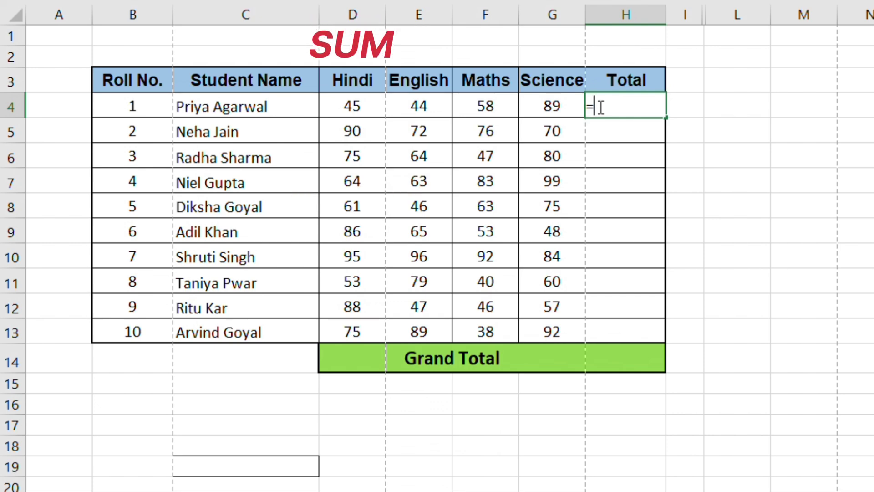
type("s")
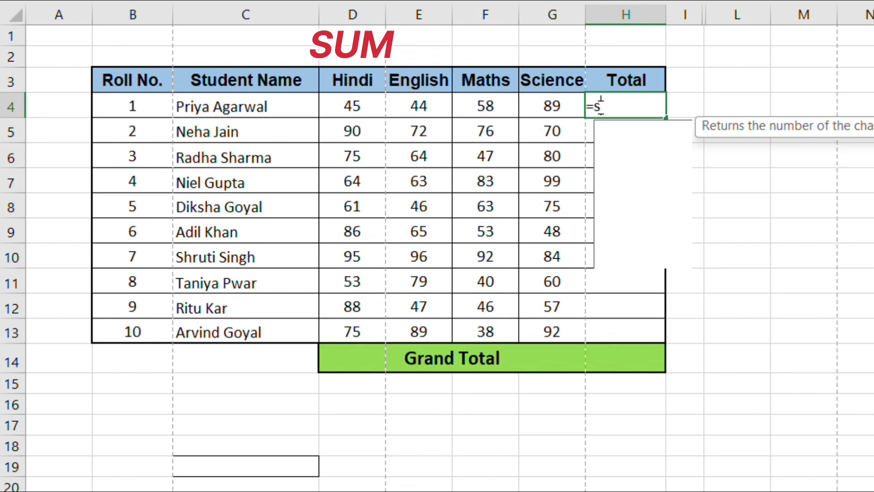
type("um")
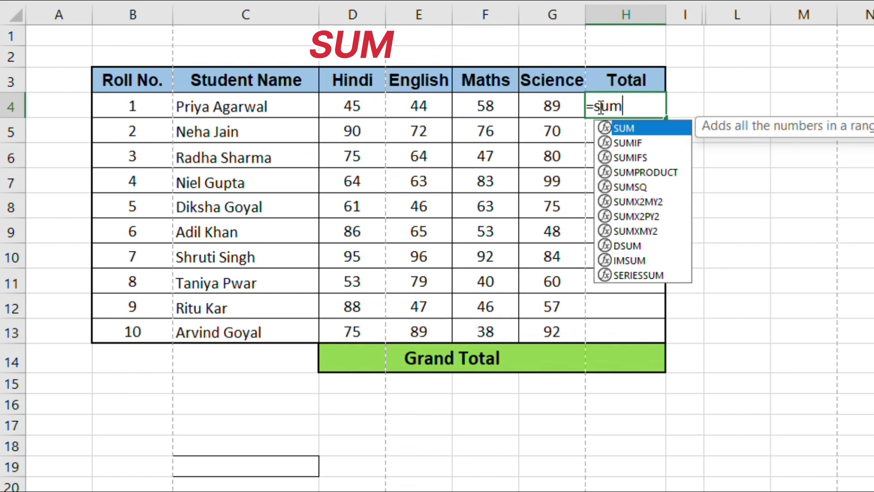
type("(")
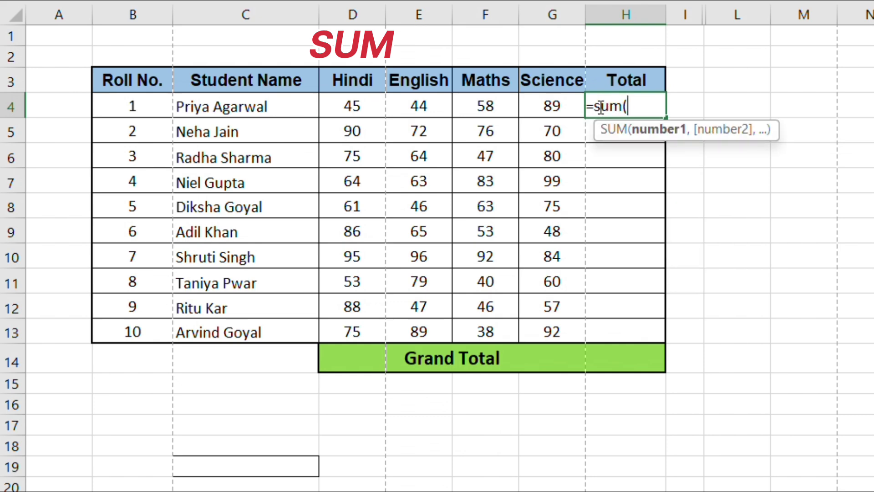
left_click_drag(357, 106, 552, 103)
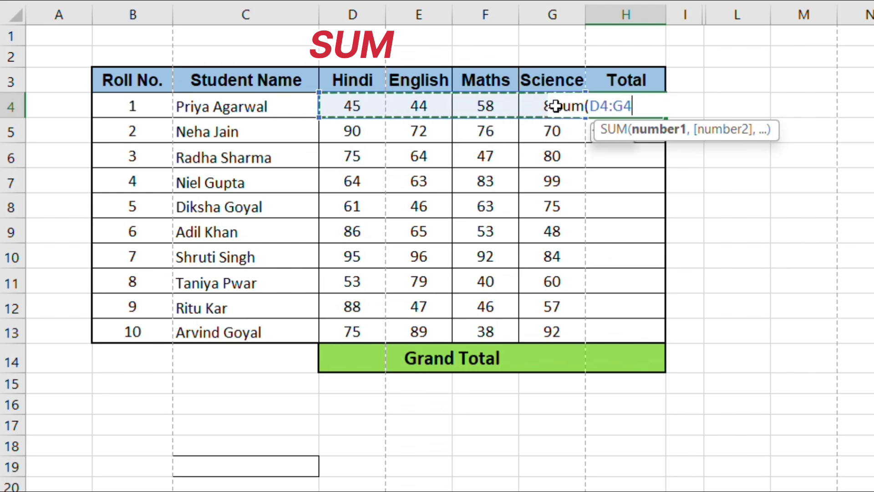
type(")")
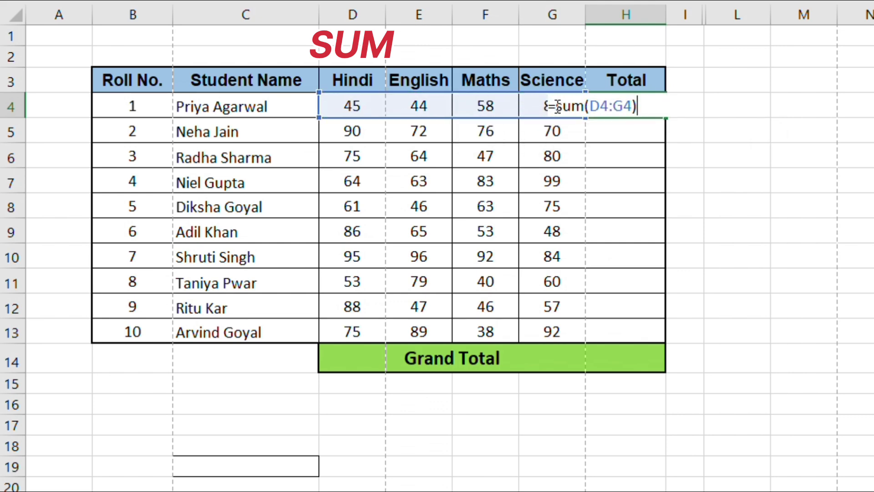
key("Return")
Fill the sum formula from H4 down through H13 for the remaining students.
left_click(637, 105)
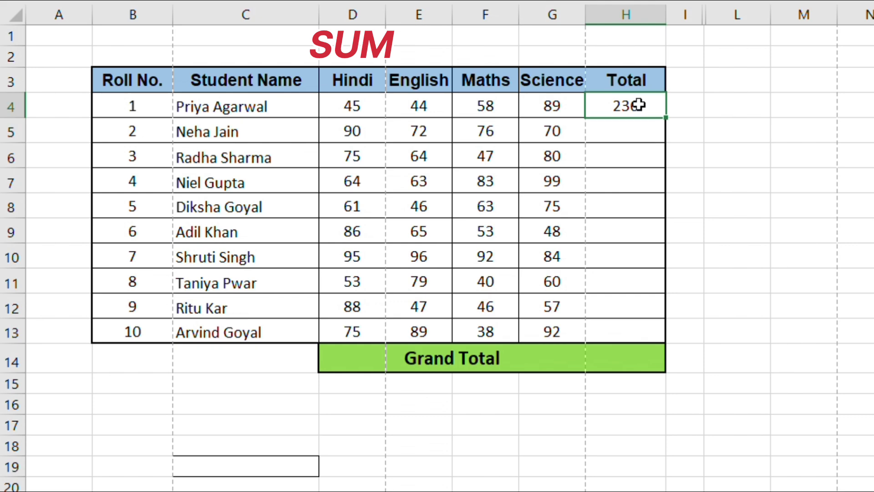
left_click_drag(666, 120, 665, 337)
left_click(780, 237)
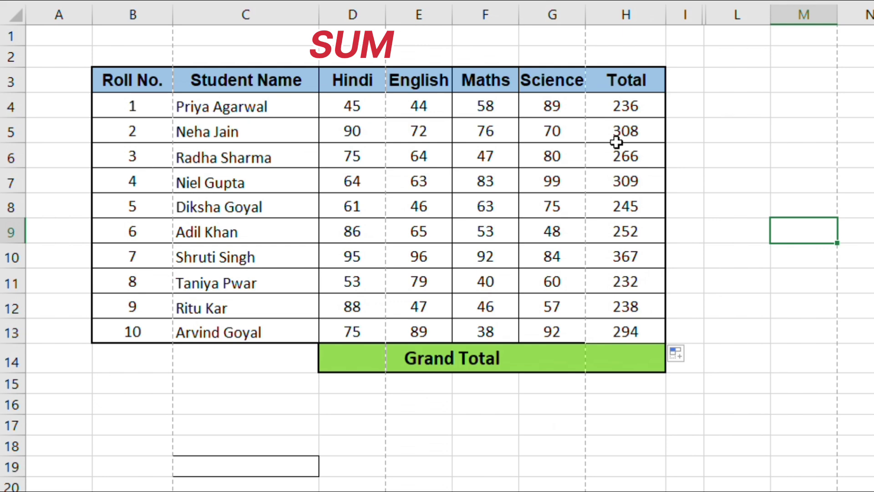
Clear all the student totals in H4:H13.
left_click(619, 104)
key("shift+Down")
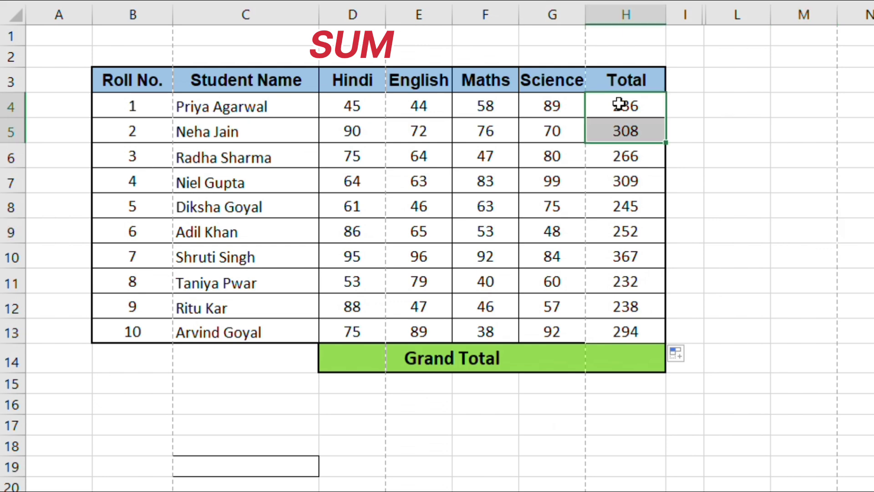
key("shift+Down")
key("shift+Down")
key("shift+Down")
key("shift+Down")
key("shift+Down")
key("shift+Down")
key("shift+Down")
key("shift+Down")
key("Delete")
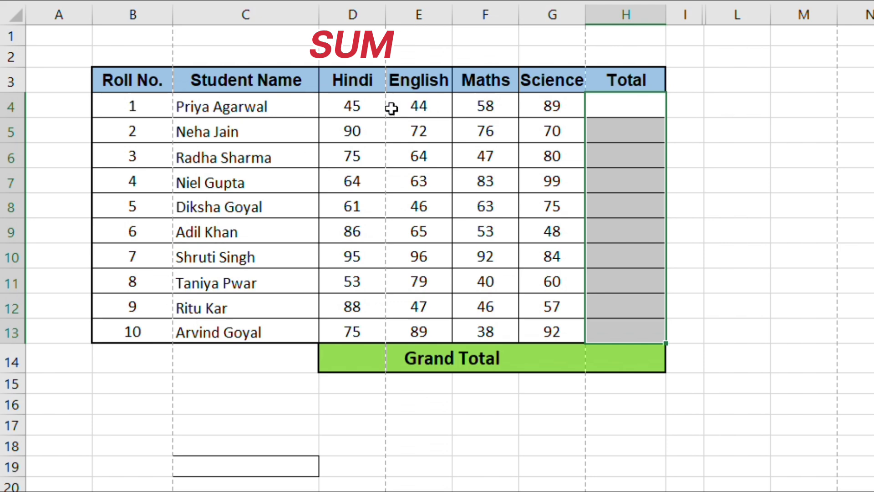
Select D4:H13 and apply AutoSum to fill every student's total in the Total column.
left_click_drag(350, 115, 646, 329)
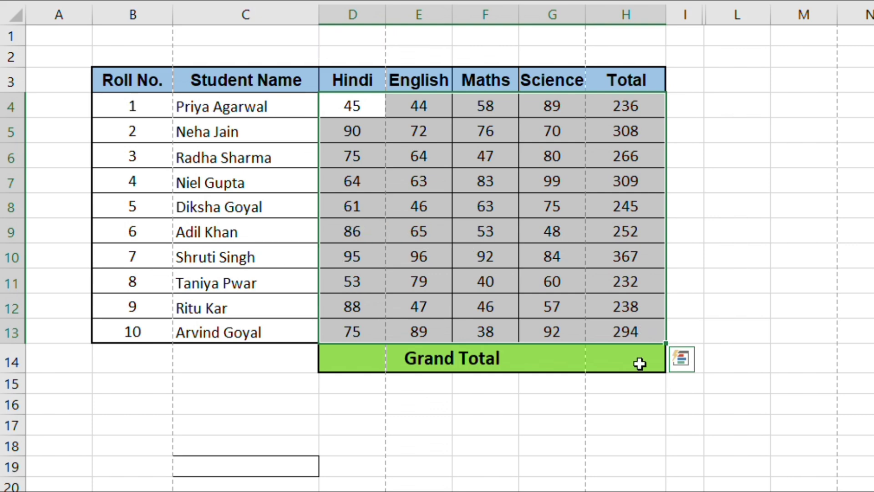
left_click(620, 439)
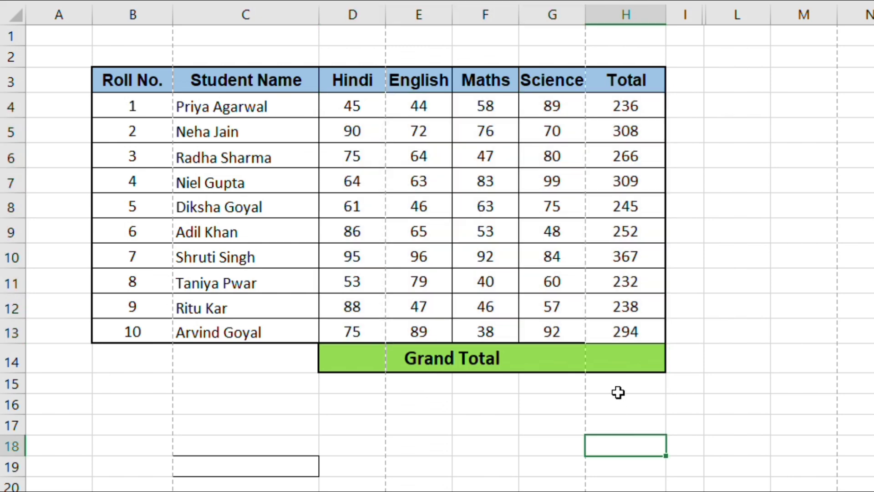
Enter the formula =SUM(H4:H13) in cell H14 for the Grand Total.
left_click(616, 361)
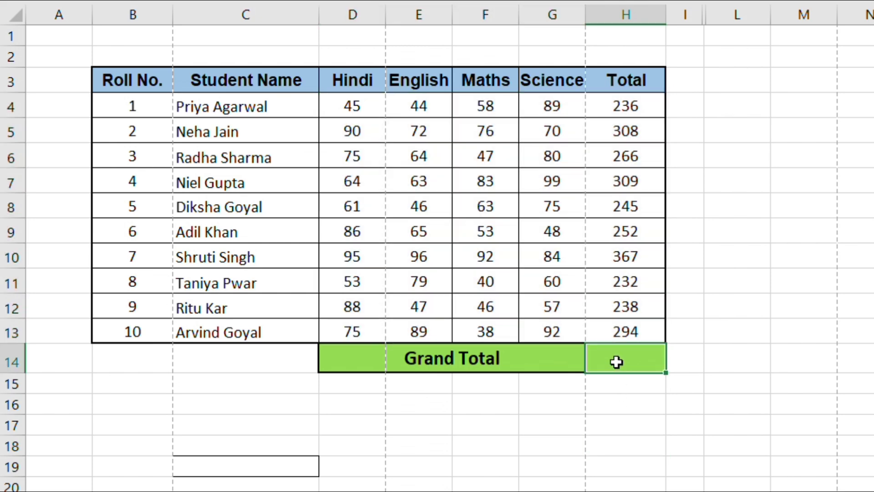
type("=sum")
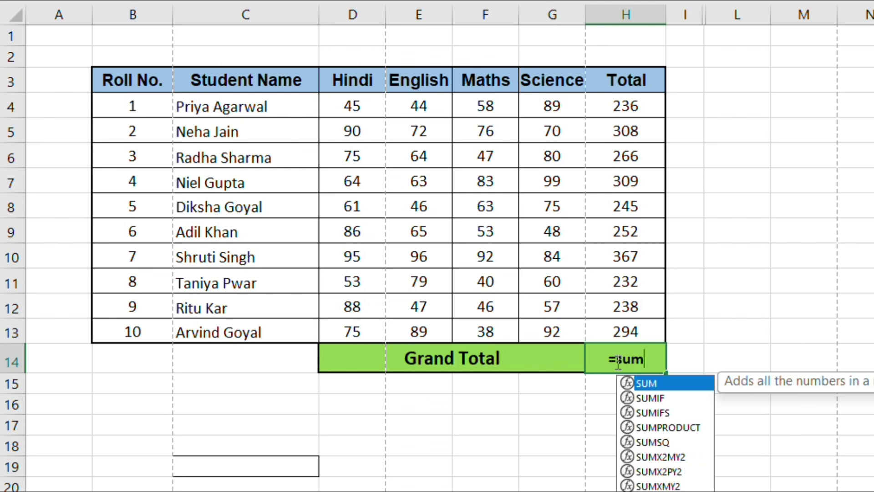
type("(")
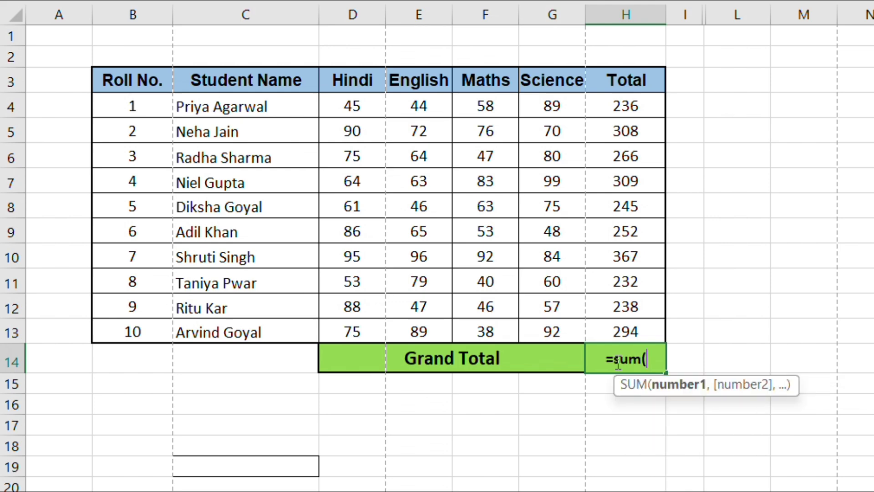
left_click_drag(604, 115, 622, 322)
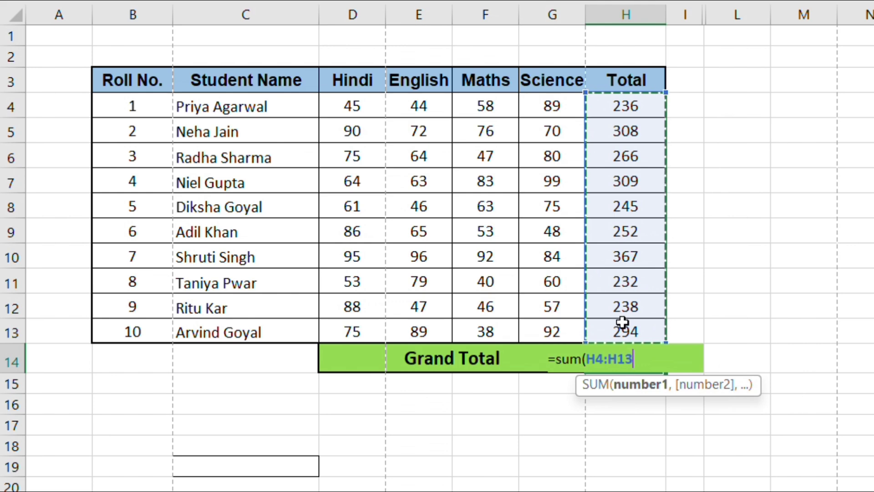
type(")")
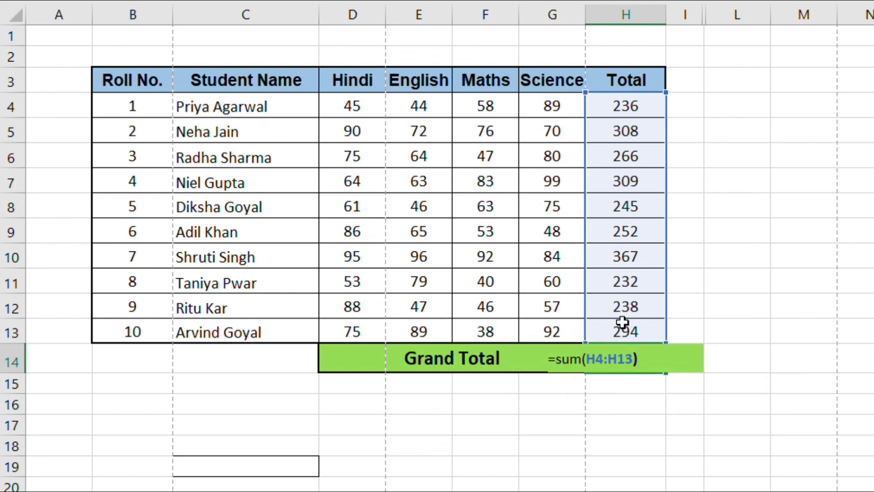
key("Return")
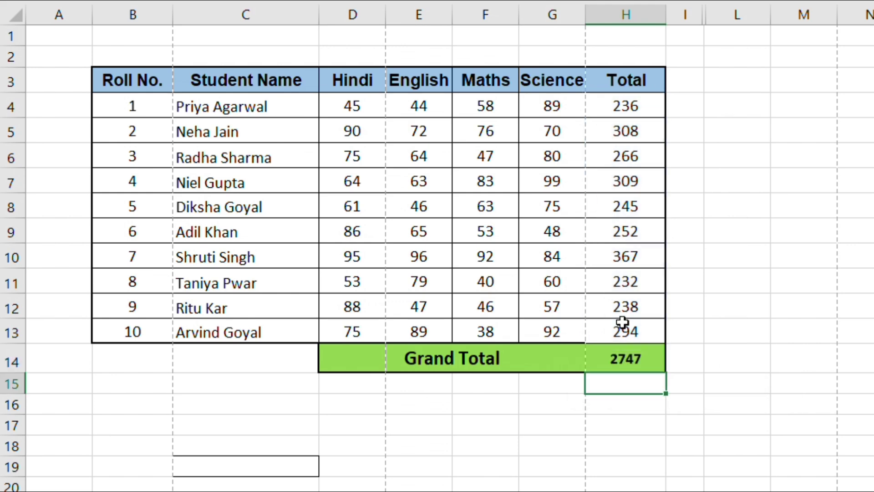
left_click(493, 456)
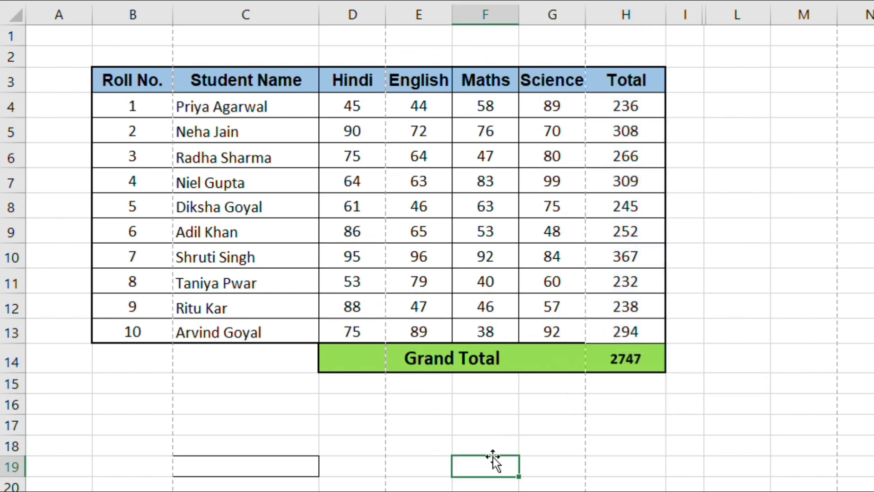
Set the Maths mark of roll number 5 in cell F8 to 80.
left_click(475, 210)
key("BackSpace")
key("BackSpace")
type("80")
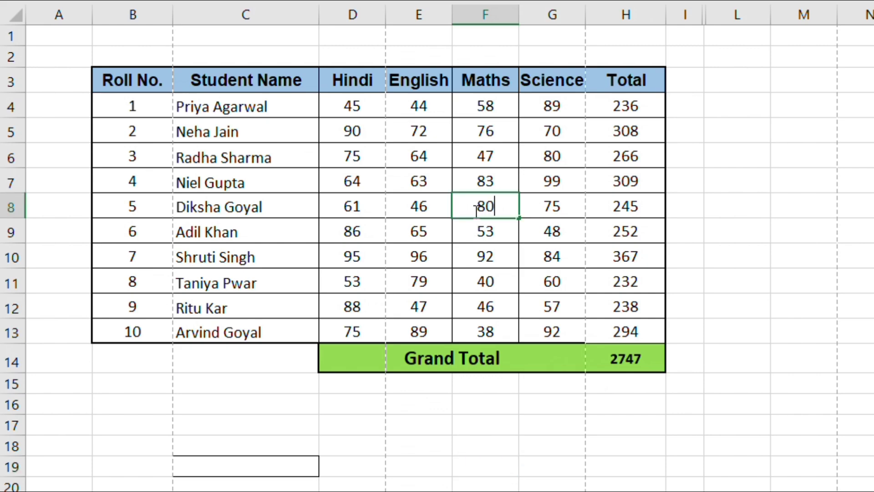
left_click(523, 466)
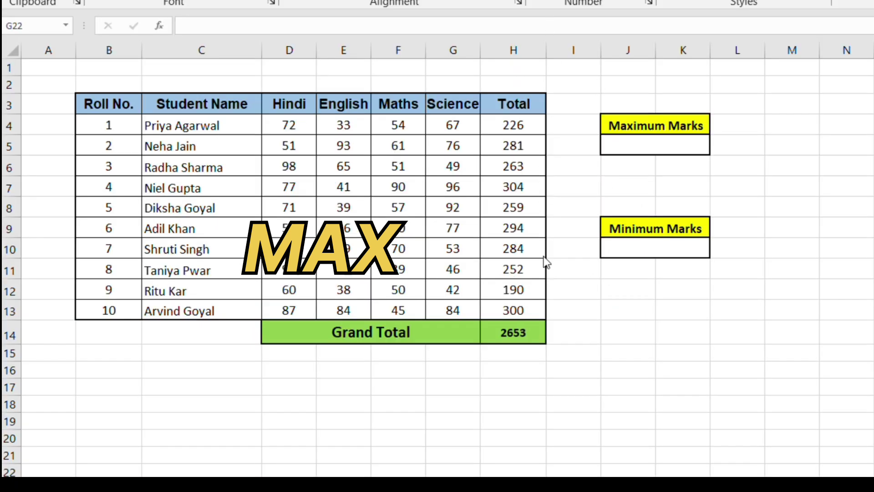
Enter the formula =MAX(H4:H13) in cell J5 under Maximum Marks.
left_click(616, 149)
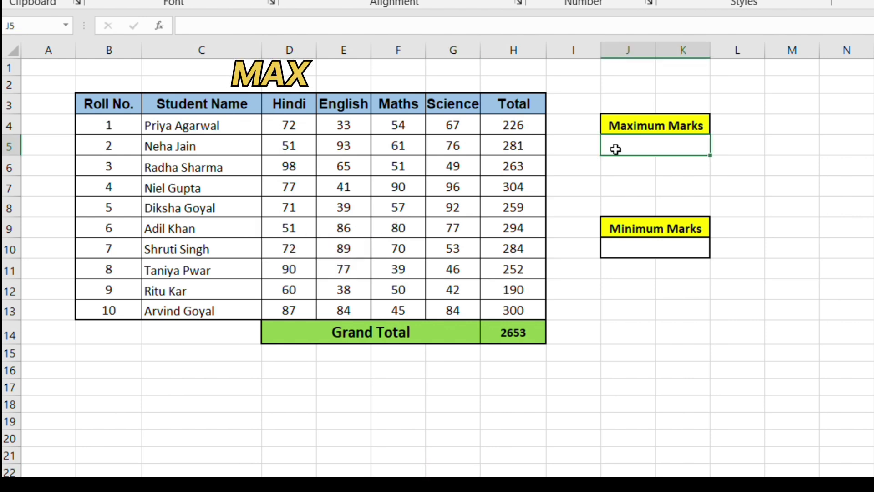
type("=max")
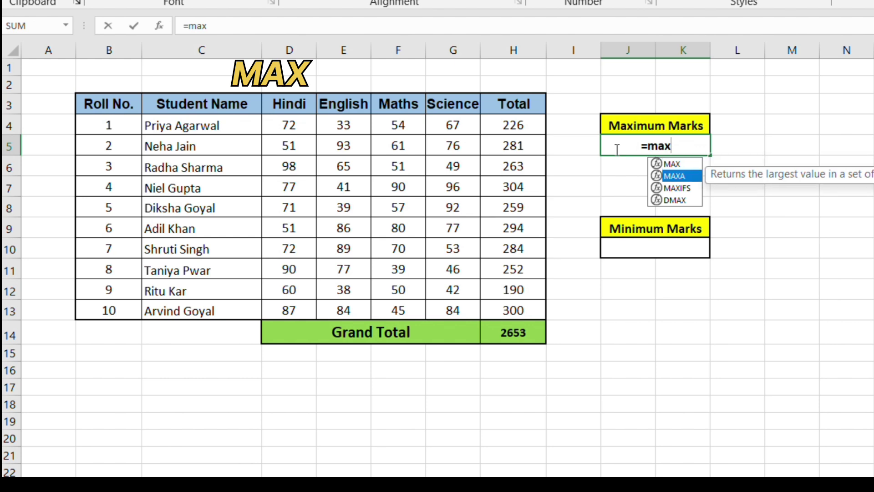
key("Tab")
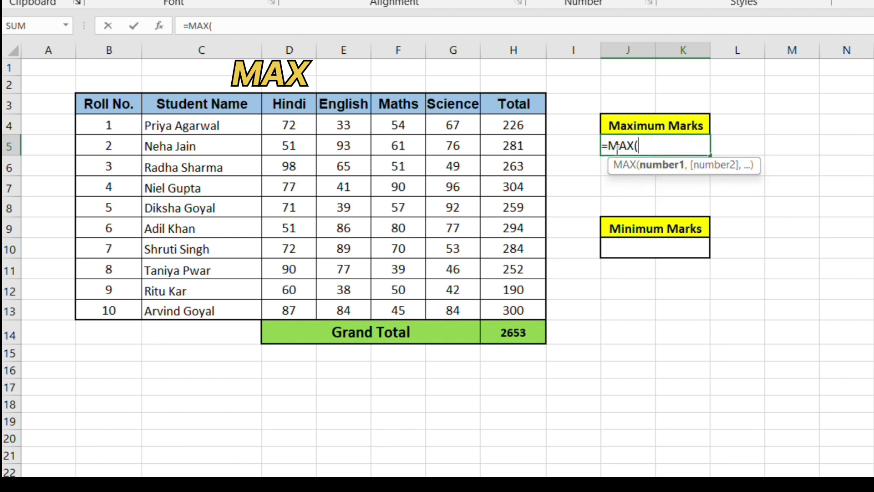
left_click_drag(513, 125, 513, 308)
type(")")
key("Return")
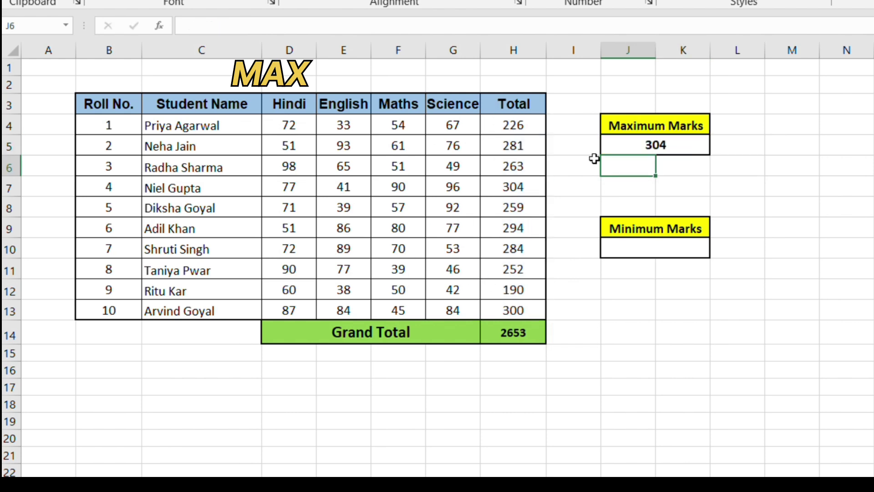
left_click(618, 152)
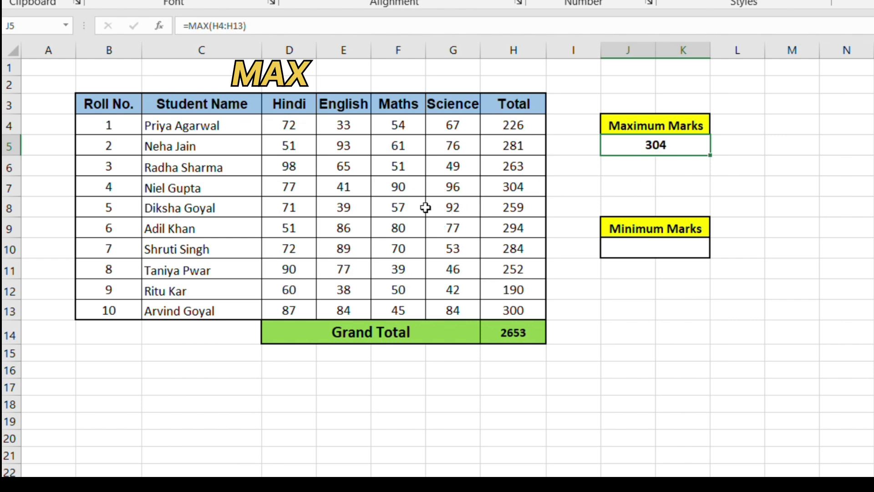
Set the English mark of roll number 4 in cell E7 to 50.
left_click(347, 186)
type("50")
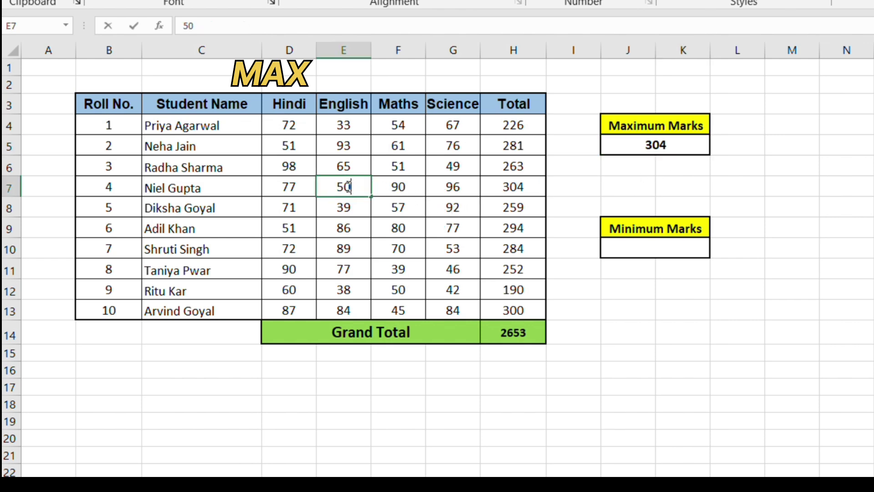
left_click(462, 418)
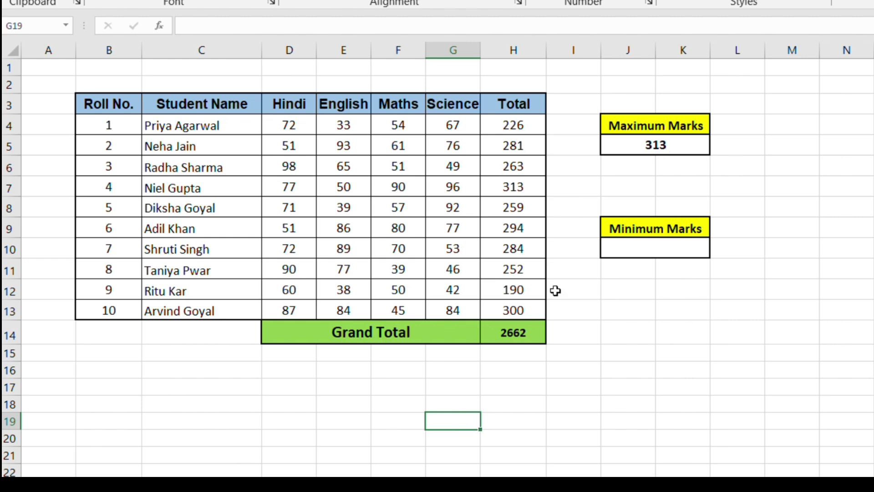
Enter the formula =MIN(H4:H13) in cell J10 under Minimum Marks.
left_click(683, 226)
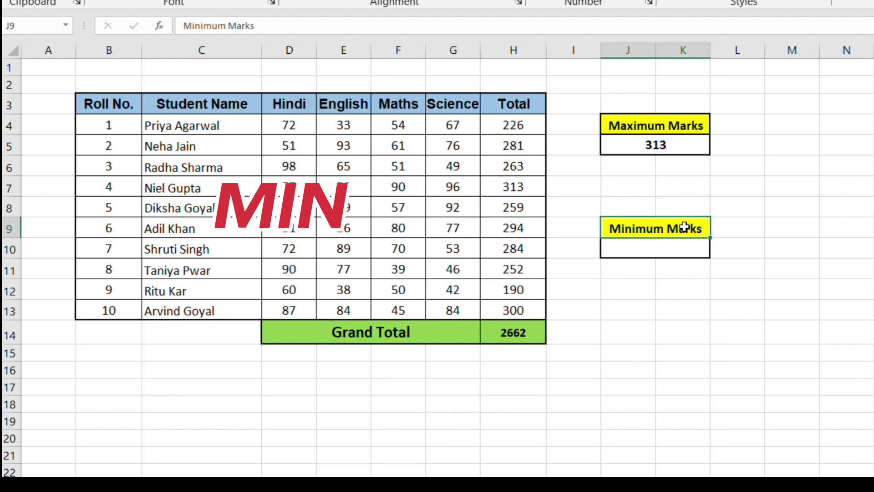
left_click_drag(506, 124, 503, 303)
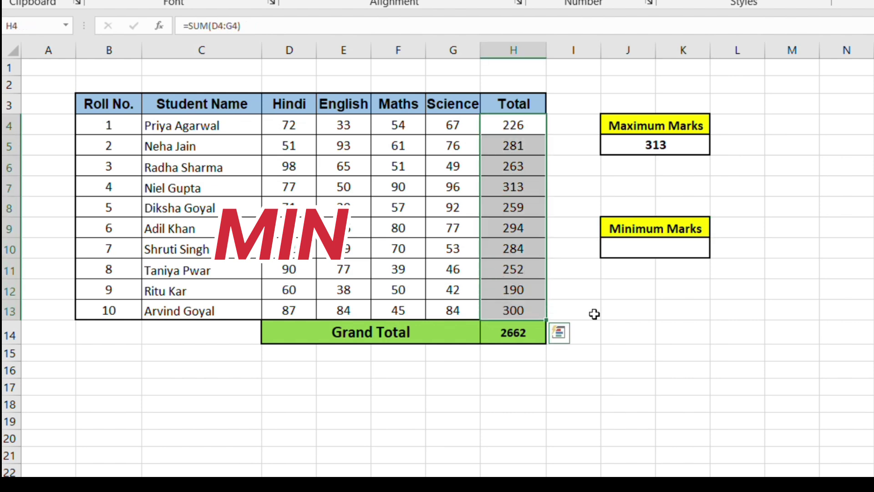
left_click(621, 327)
left_click(628, 250)
type("=")
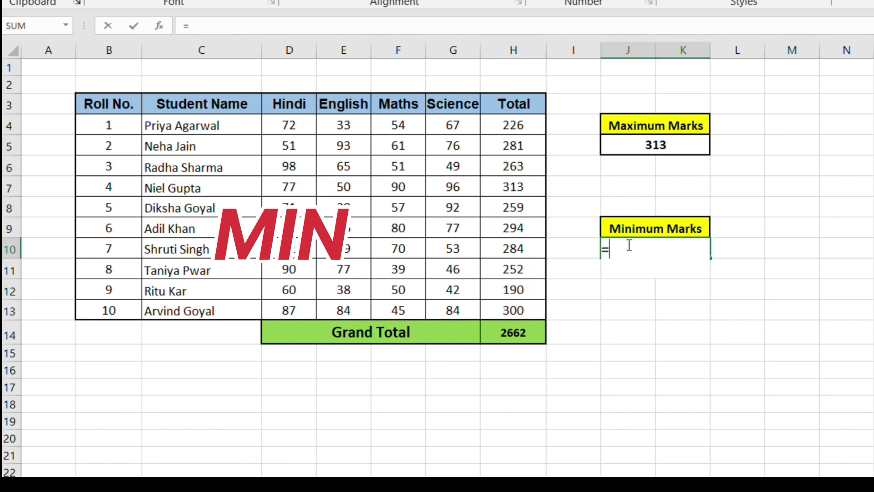
type("mi")
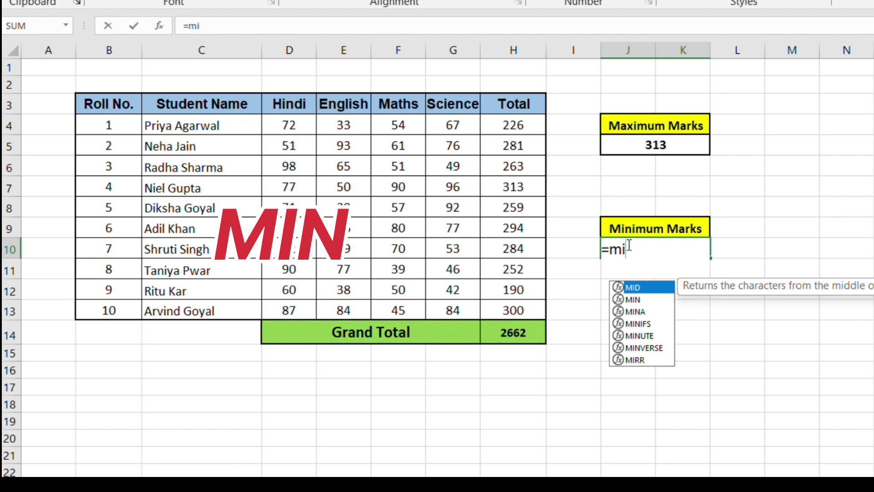
key("Down")
key("Tab")
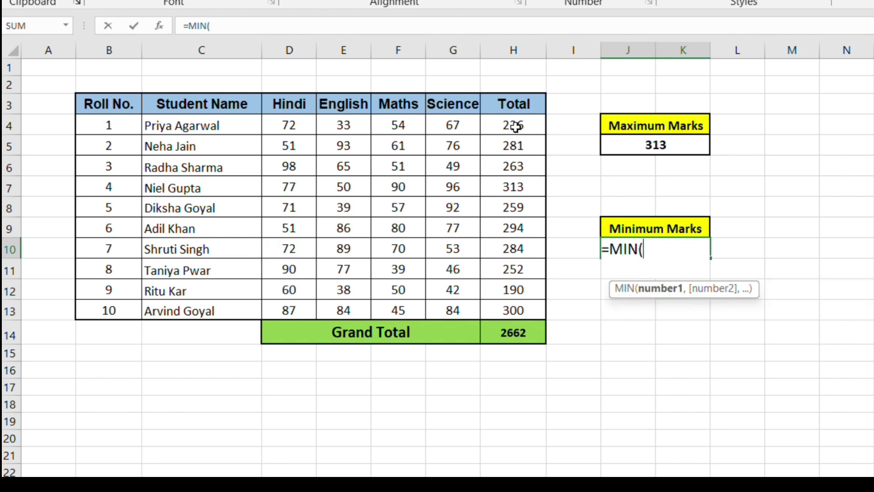
left_click_drag(517, 125, 521, 307)
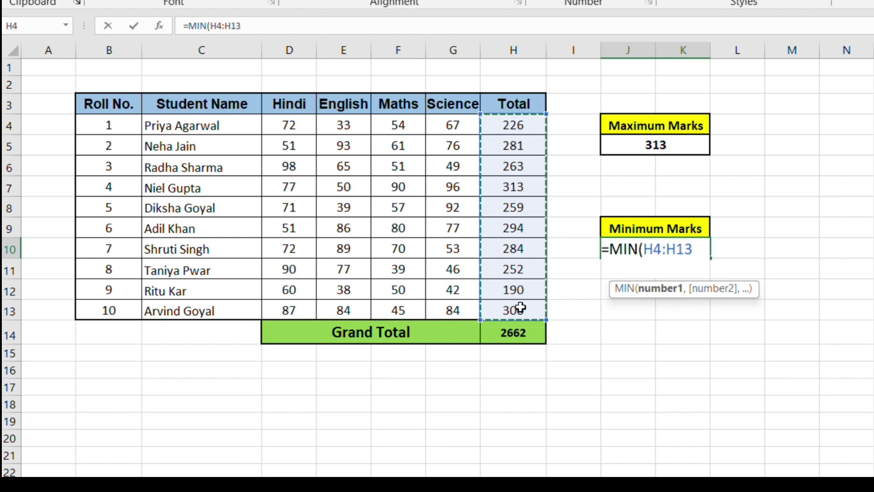
type(")")
key("Return")
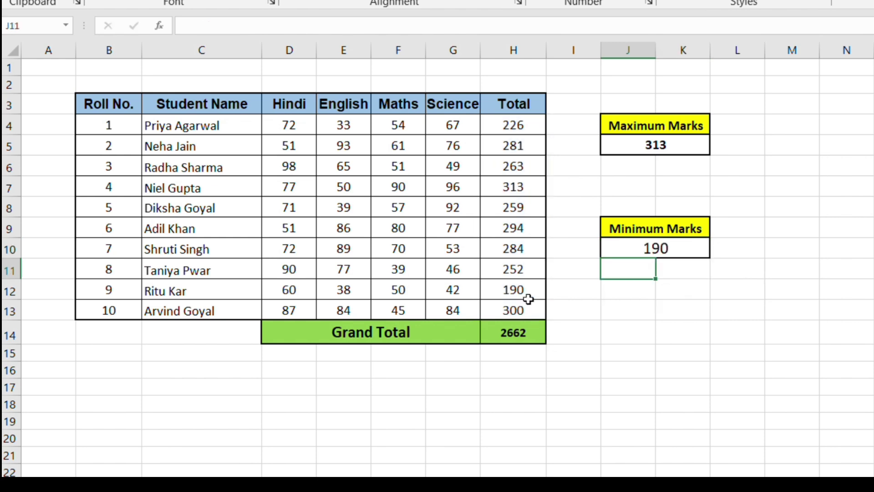
left_click(293, 289)
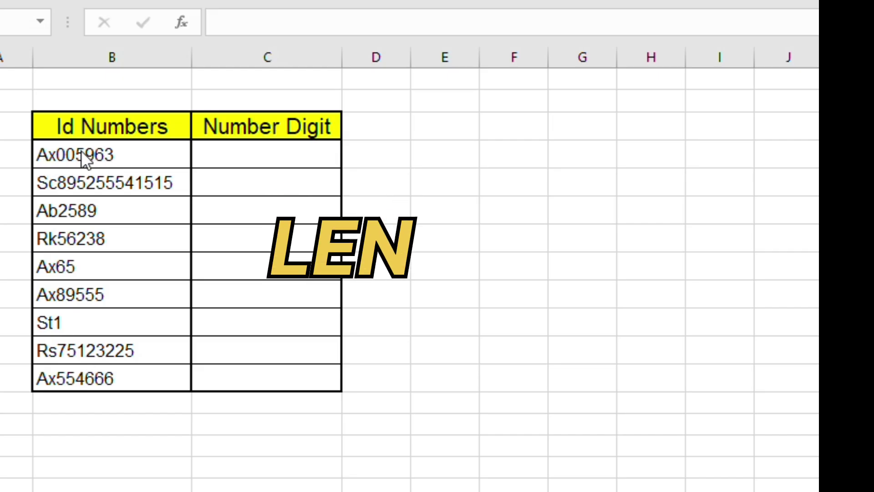
Examine the entries of the Id Numbers column from B4 down to B12.
left_click(81, 153)
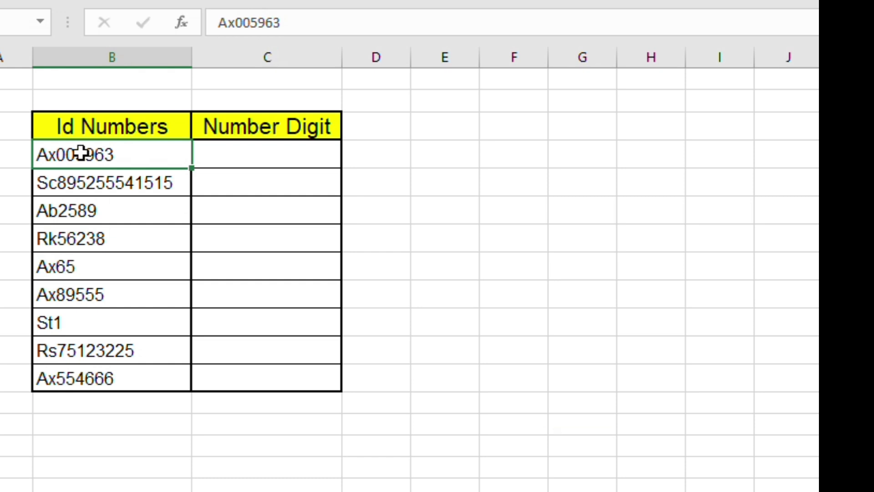
key("Down")
key("Down")
key("Down")
key("Down")
key("Down")
key("Down")
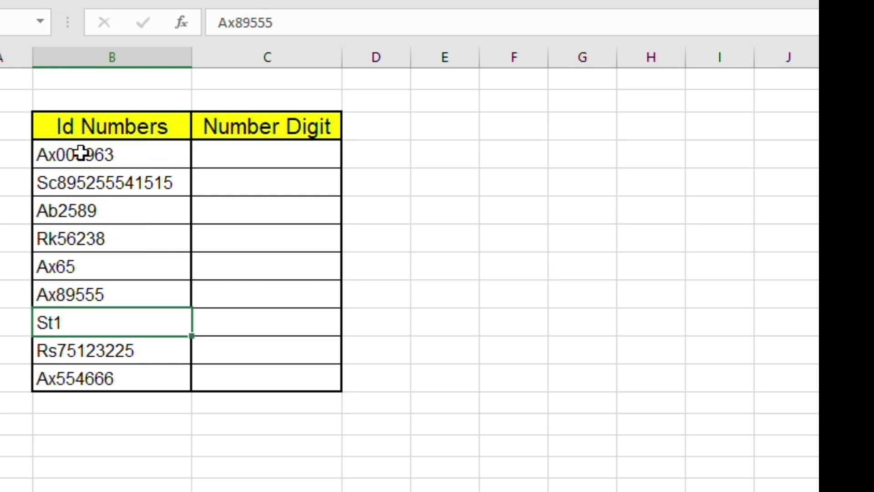
key("Down")
key("Down")
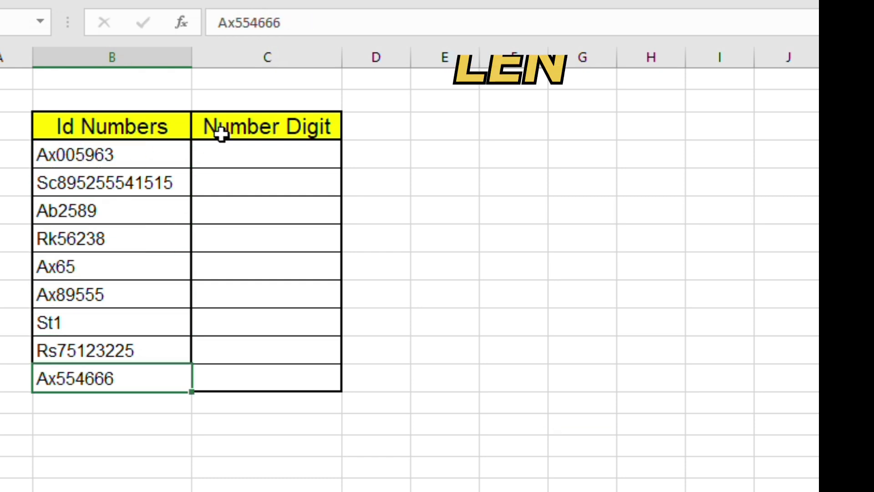
Enter the formula =LEN(B4) in cell C4 under Number Digit to count the first ID's characters.
left_click(240, 145)
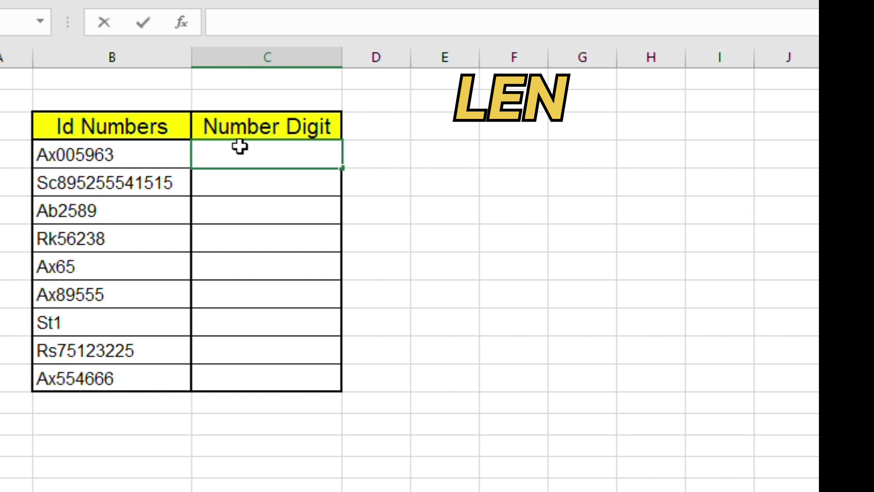
type("=le")
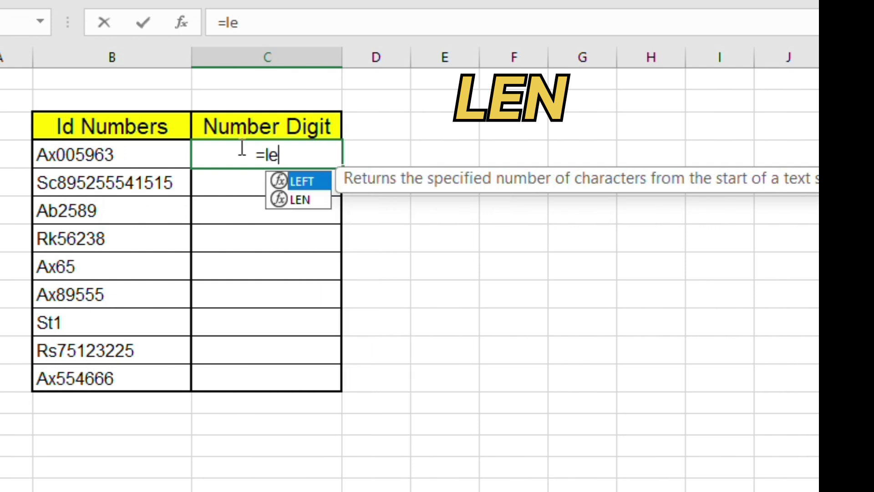
type("n9")
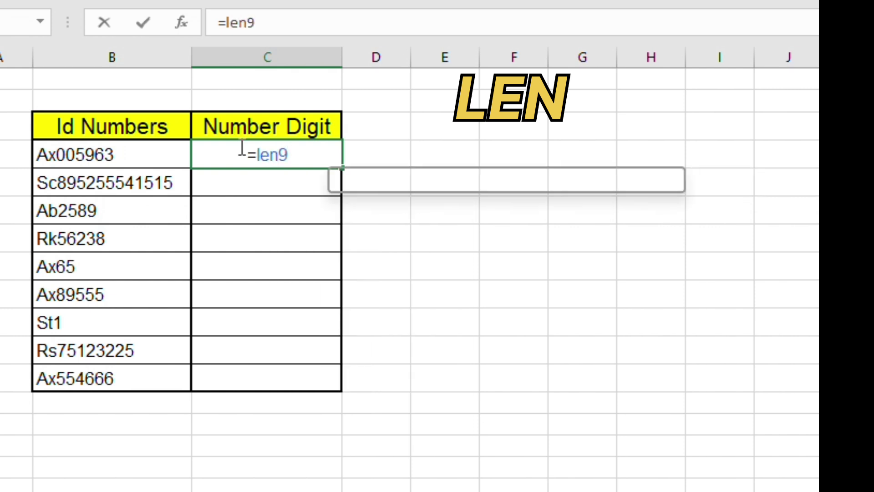
key("BackSpace")
type("(")
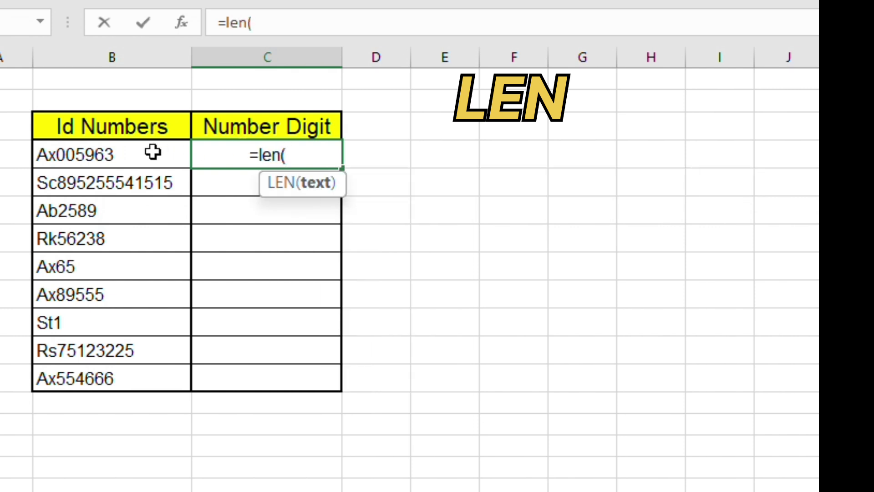
left_click(122, 157)
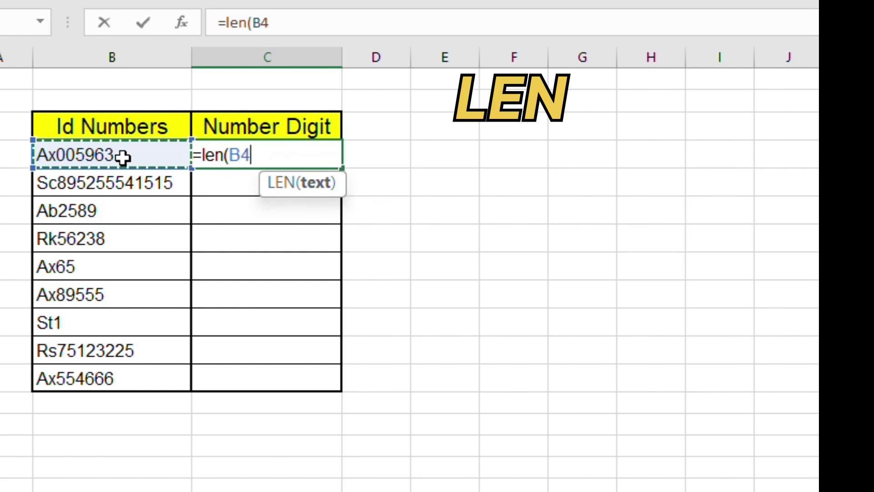
type(")")
key("Return")
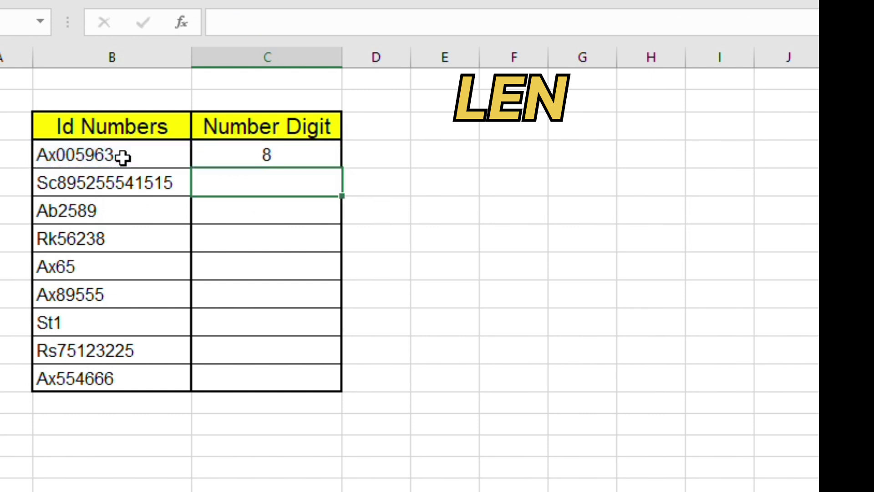
left_click(203, 202)
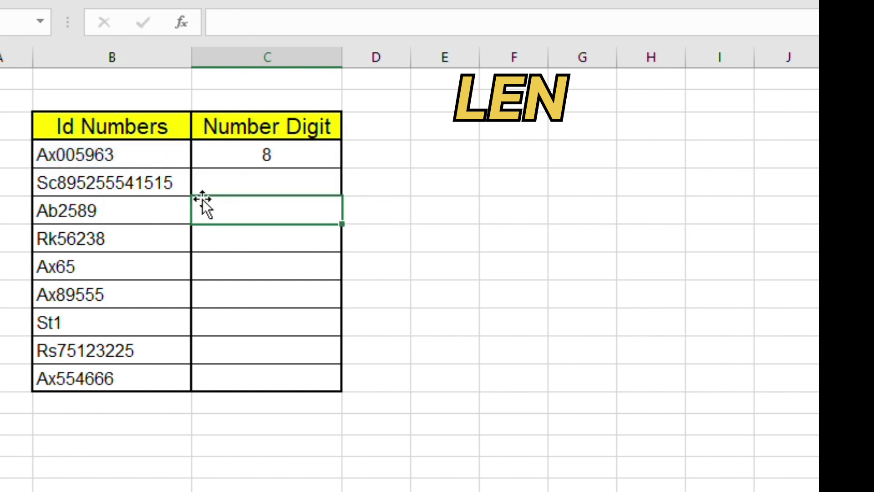
key("Down")
key("Down")
key("Down")
key("Down")
key("Down")
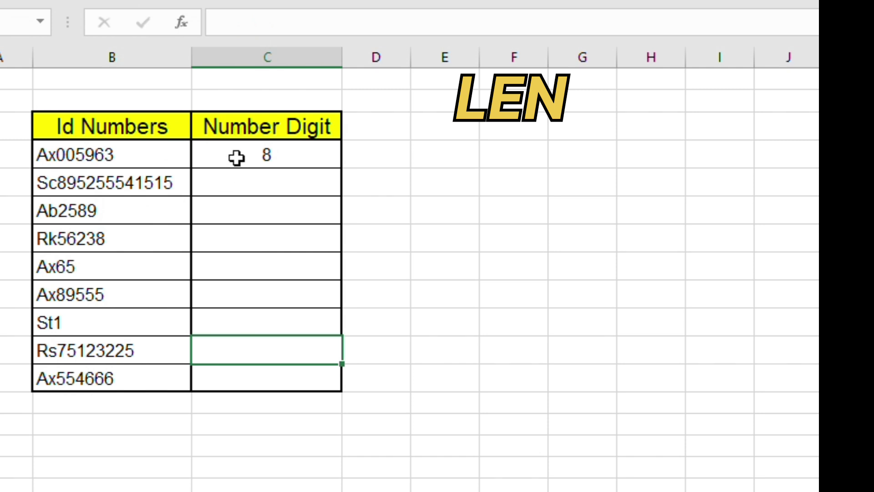
Fill the LEN formula from C4 down through C12 for the remaining ID numbers.
left_click(237, 157)
key("shift+Down")
key("shift+Down")
key("shift+Down")
key("shift+Down")
key("shift+Down")
key("shift+Down")
key("shift+Down")
key("shift+Down")
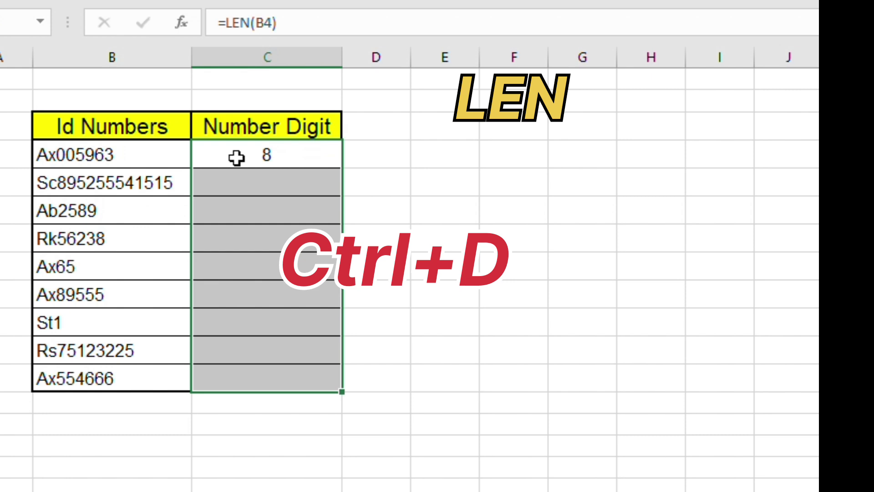
key("ctrl+d")
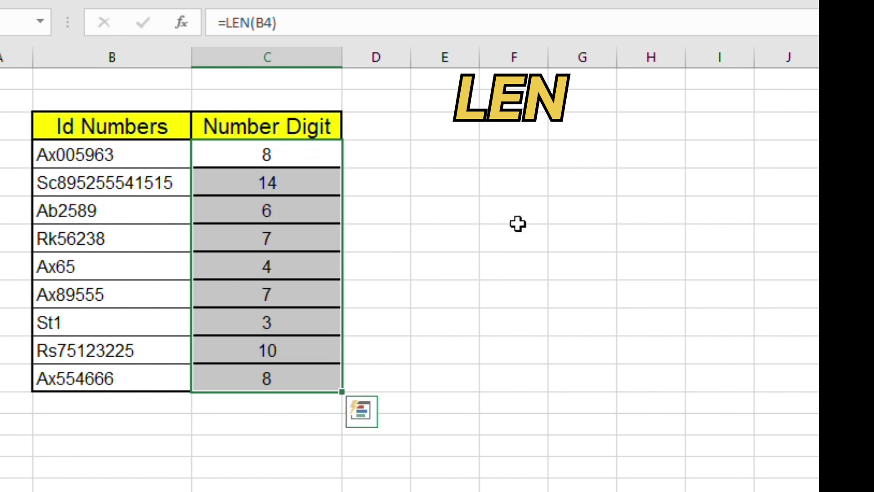
left_click(635, 296)
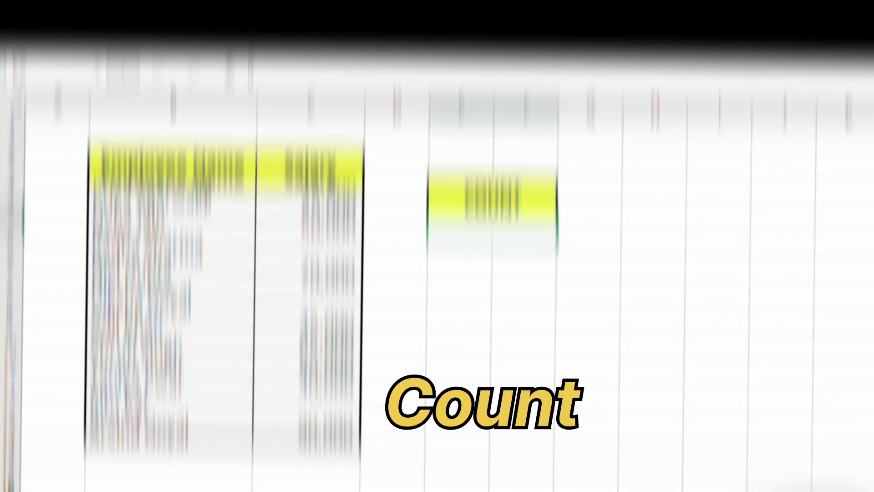
Examine the filled and blank Salary entries in C4:C13, and select the result cell E5 under COUNT.
left_click(263, 181)
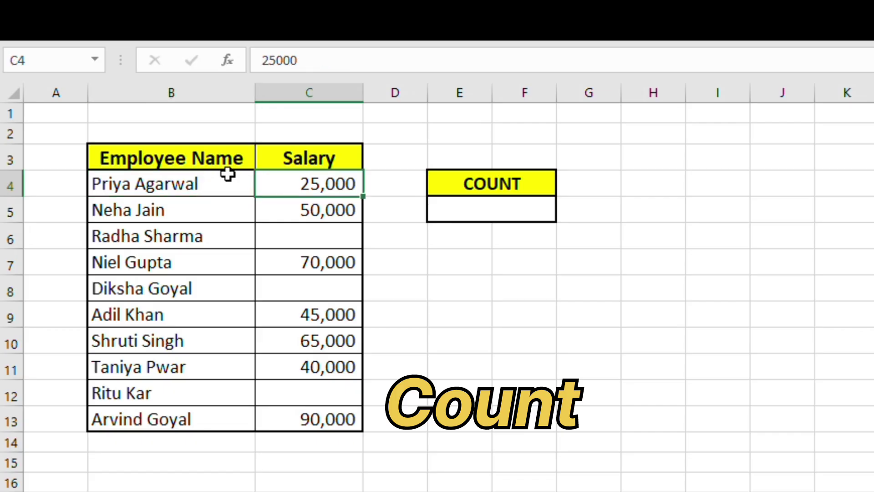
left_click(485, 186)
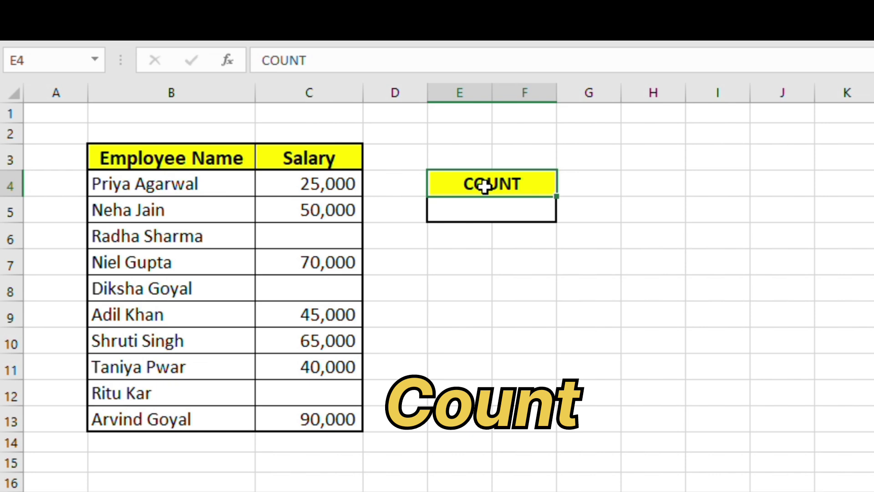
left_click(320, 184)
key("Down")
key("Down")
key("Down")
key("Down")
key("Down")
key("Down")
key("Down")
key("Down")
key("Down")
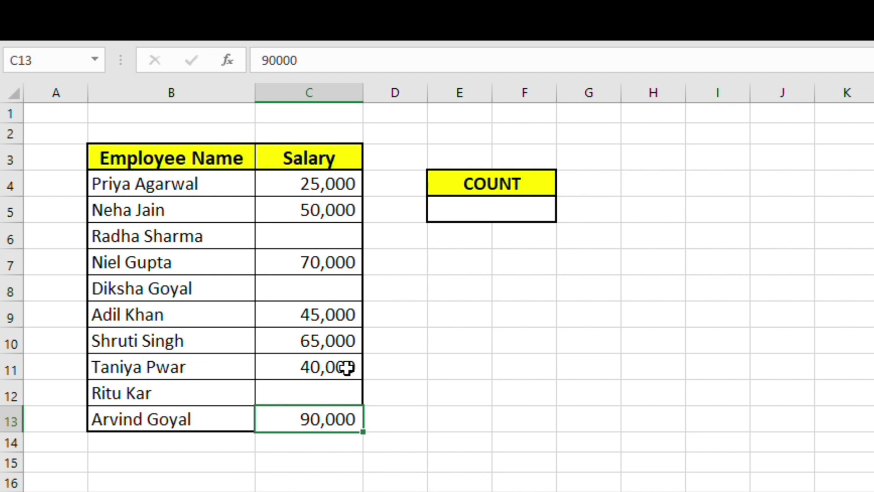
left_click(339, 262)
left_click(456, 208)
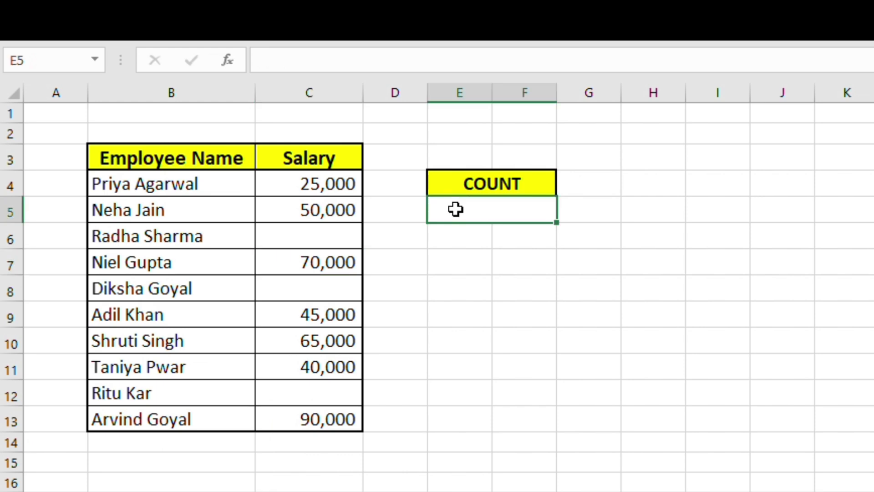
Enter the formula =COUNT(C4:C13) in cell E5 under COUNT to count the filled salaries.
double_click(456, 209)
type("=")
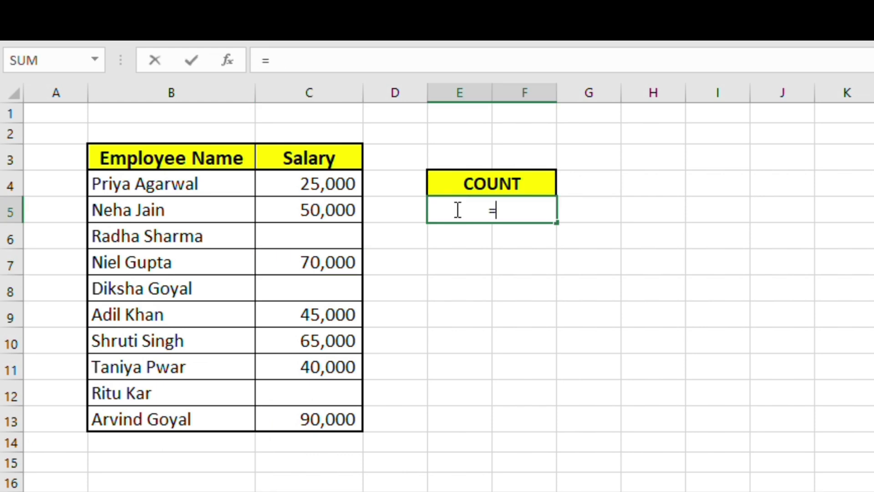
type("c")
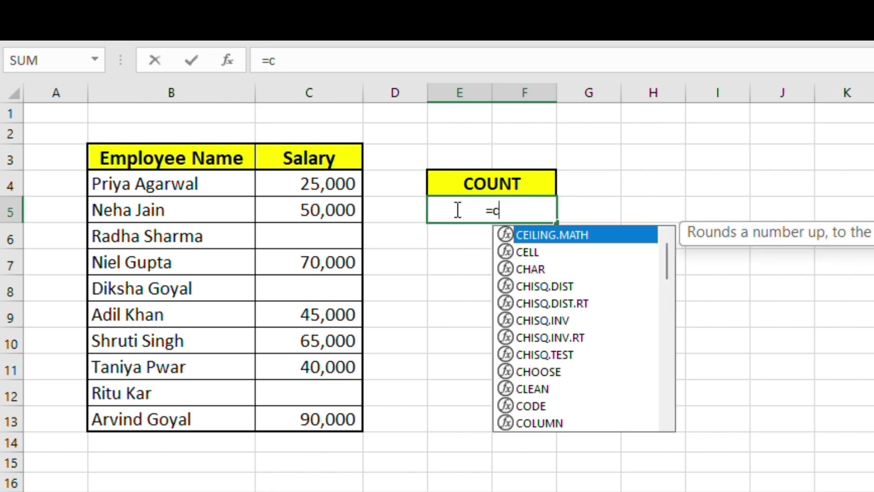
type("ou")
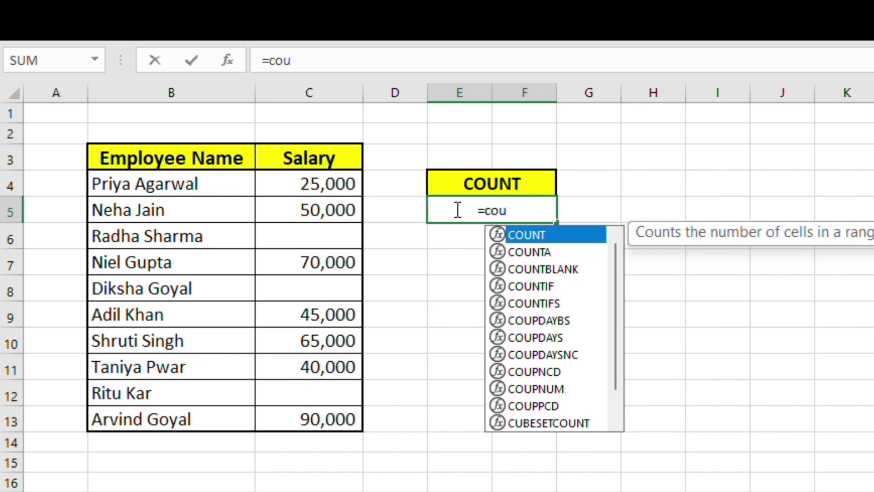
key("Tab")
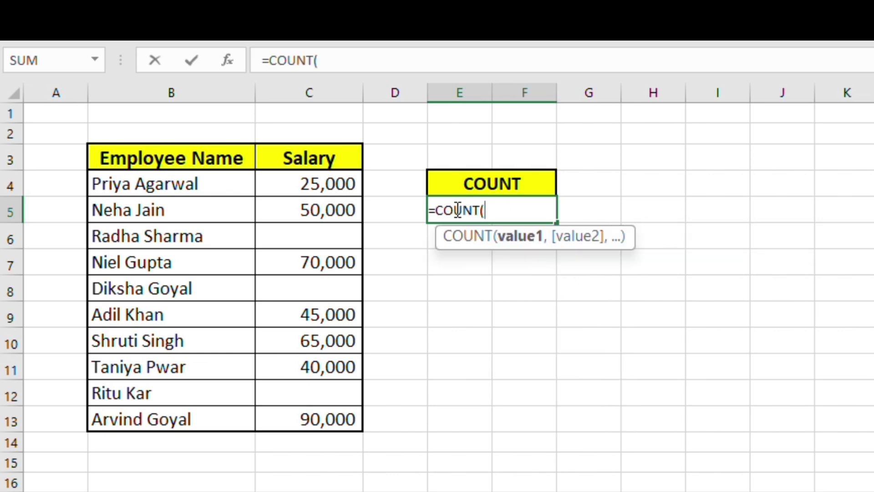
left_click_drag(290, 182, 302, 418)
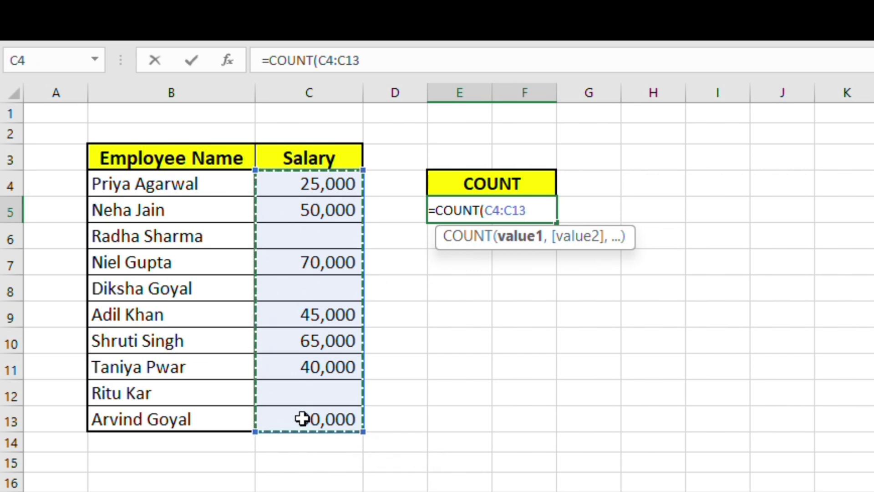
type(")")
key("Return")
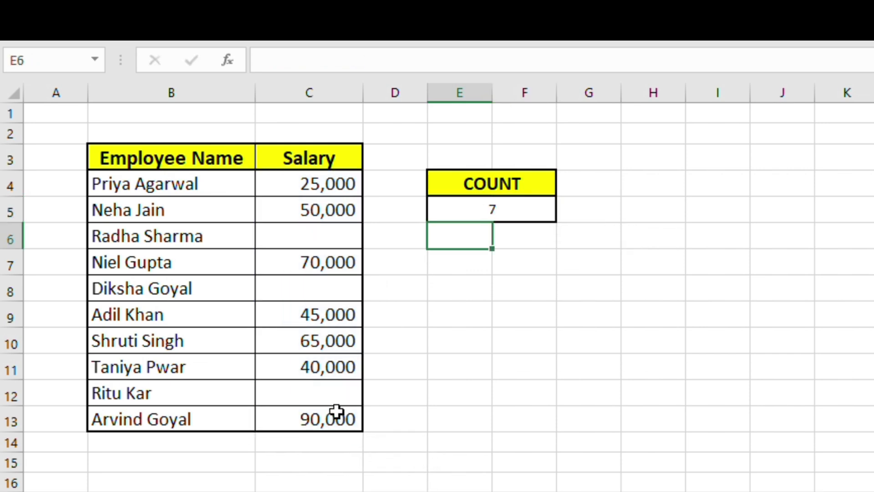
left_click(583, 428)
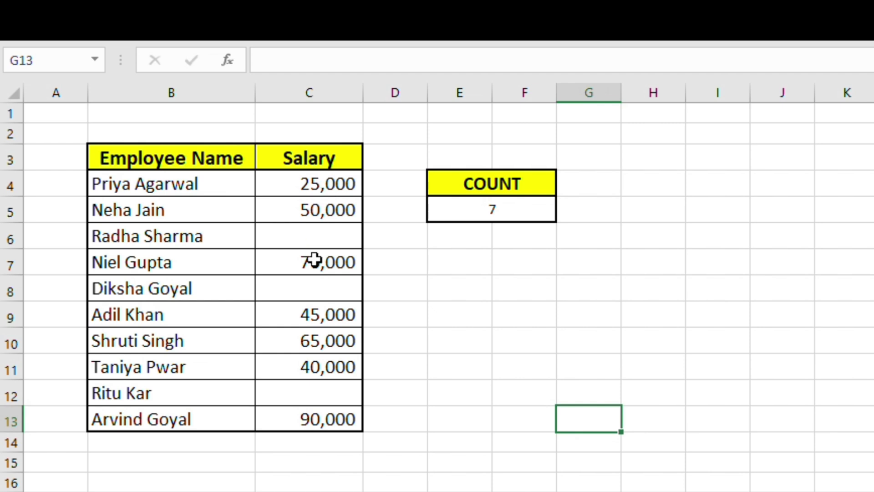
Check the COUNT formula in E5 and clear the salary in cell C5 to test it.
left_click(499, 212)
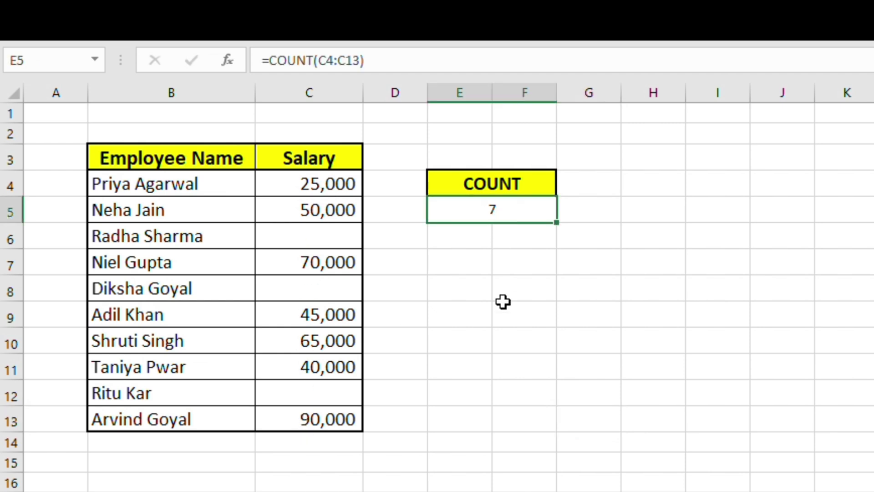
left_click(321, 211)
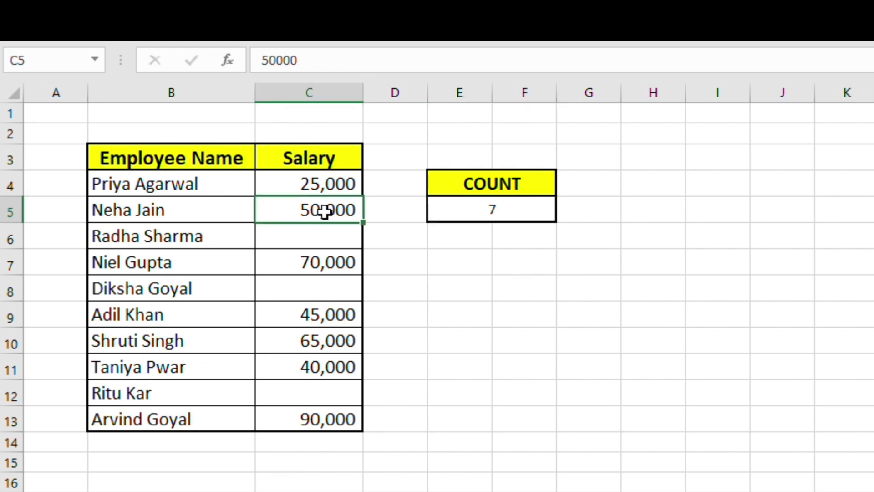
key("Delete")
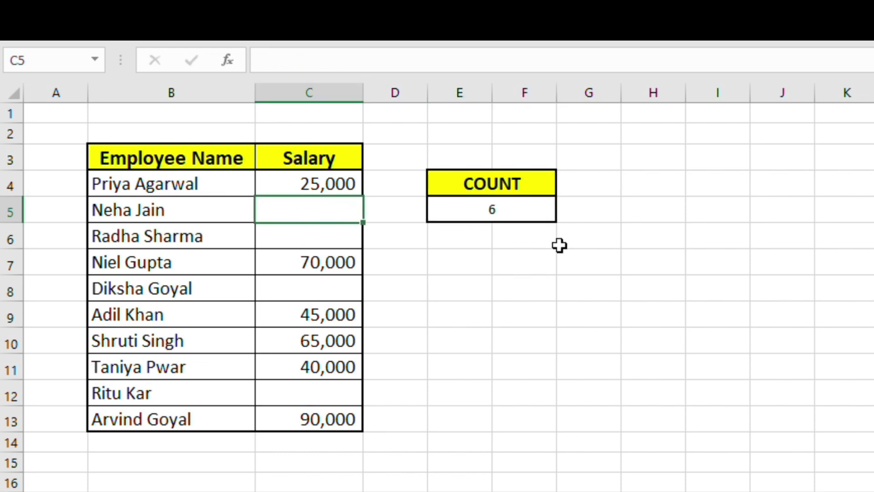
left_click(560, 242)
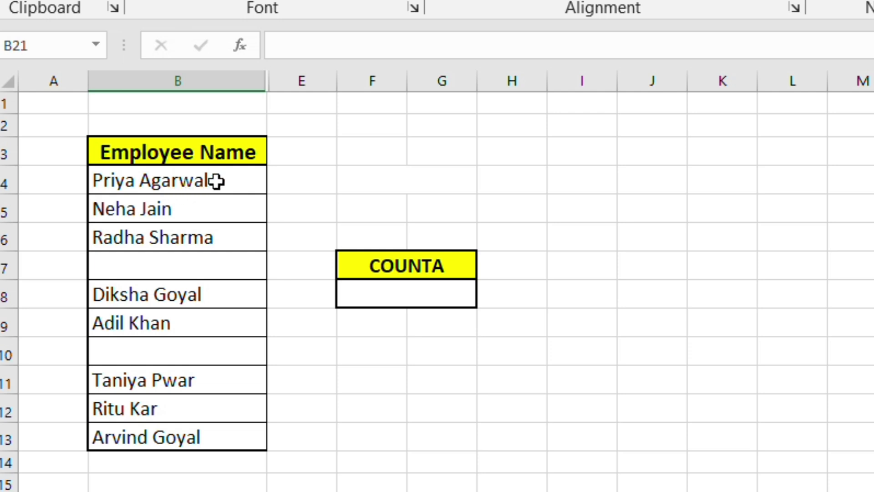
Examine the filled and blank Employee Name entries from B4 down to B13 on the COUNTA sheet.
left_click(233, 180)
key("Down")
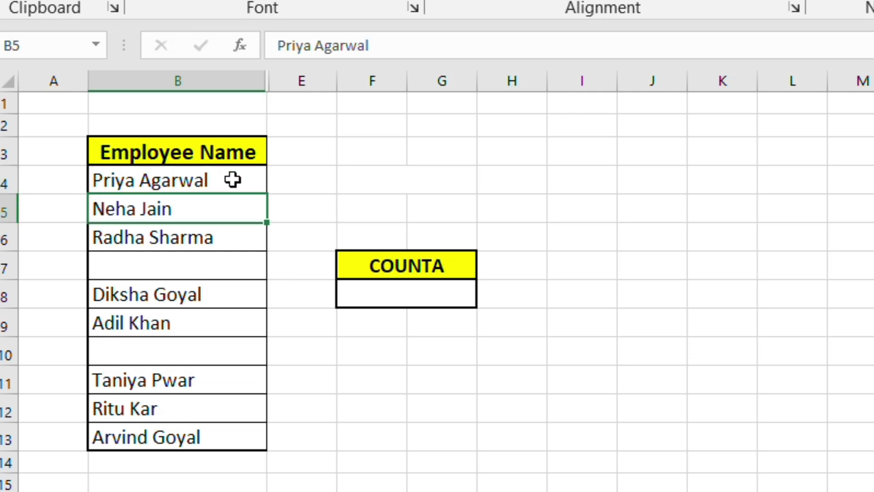
key("Down")
key("Down")
key("Down")
key("Down")
key("Down")
key("Down")
key("Down")
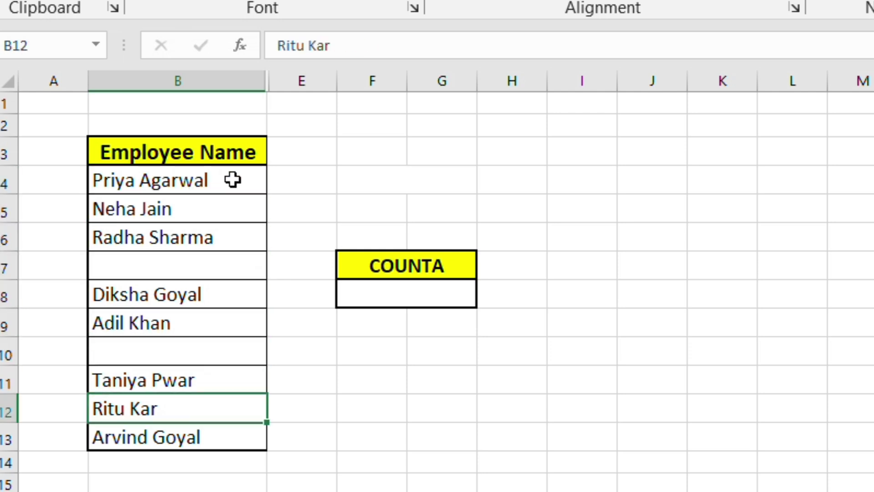
key("Down")
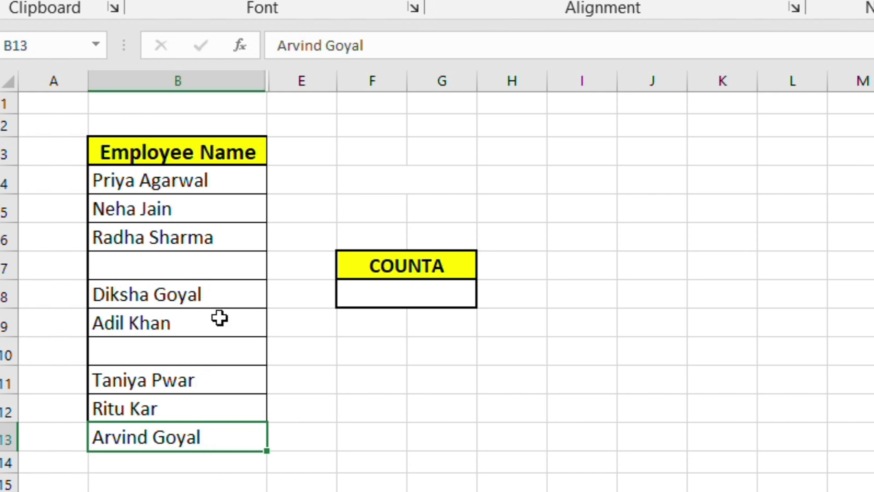
Enter the formula =COUNTA(B4:B13) in cell F8 under COUNTA to count the non-empty name cells.
left_click(408, 286)
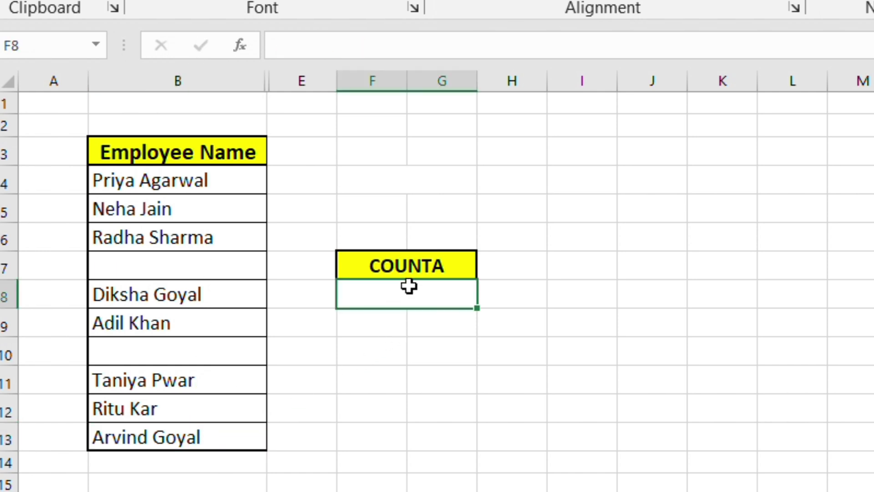
type("=")
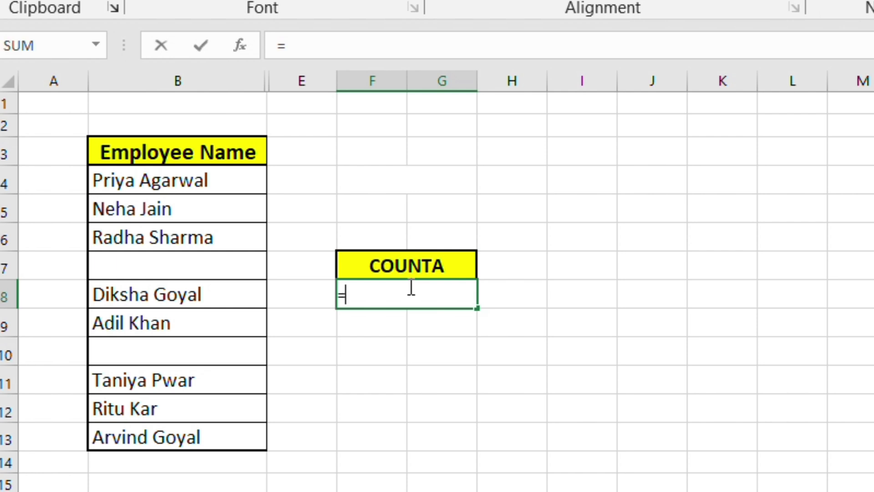
type("CO")
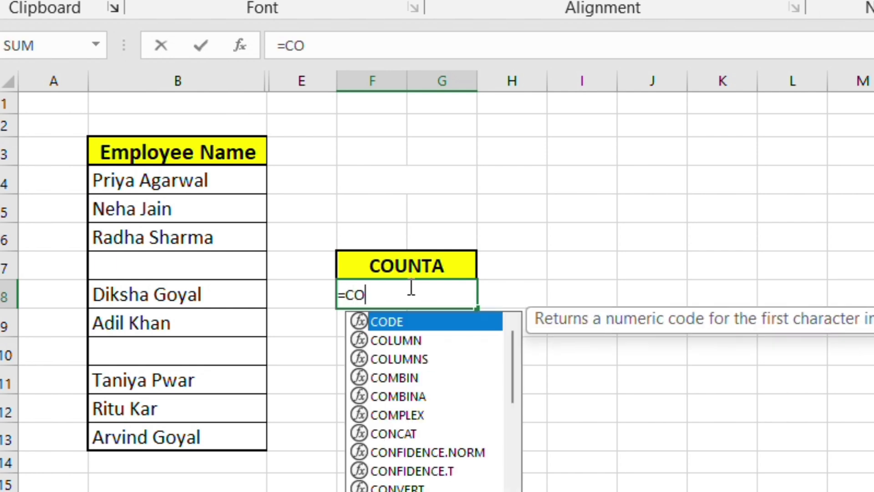
type("UN")
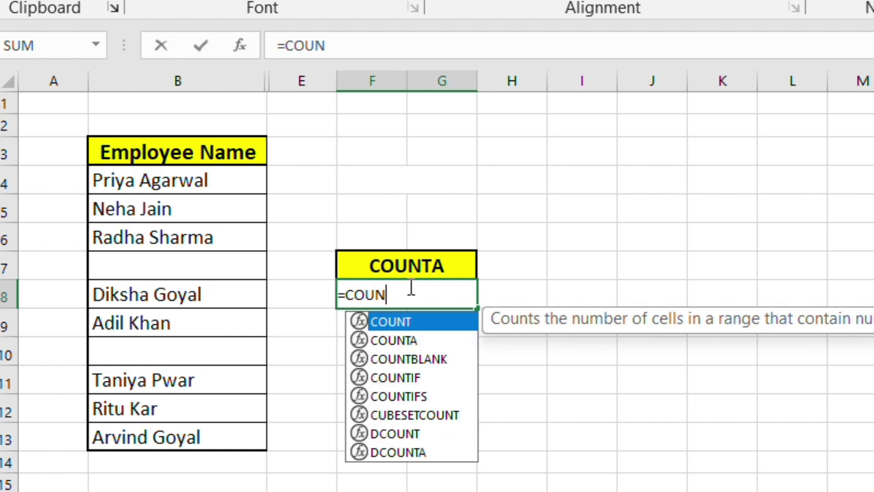
key("Down")
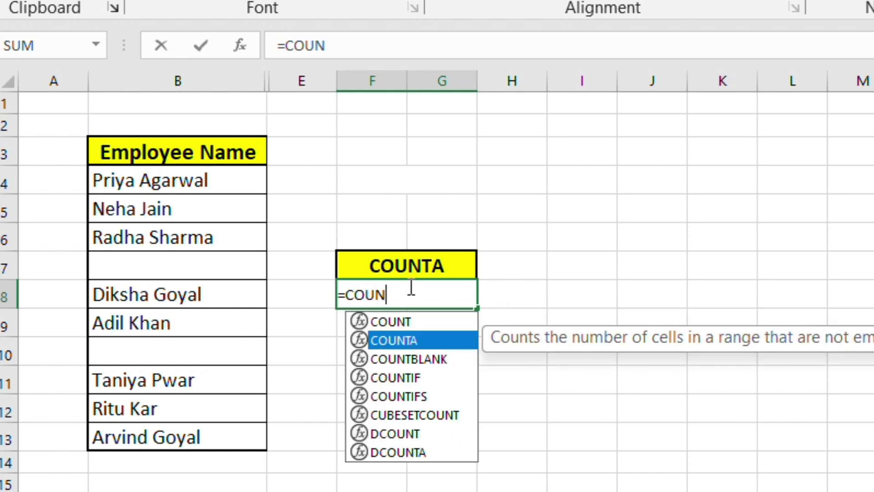
key("Tab")
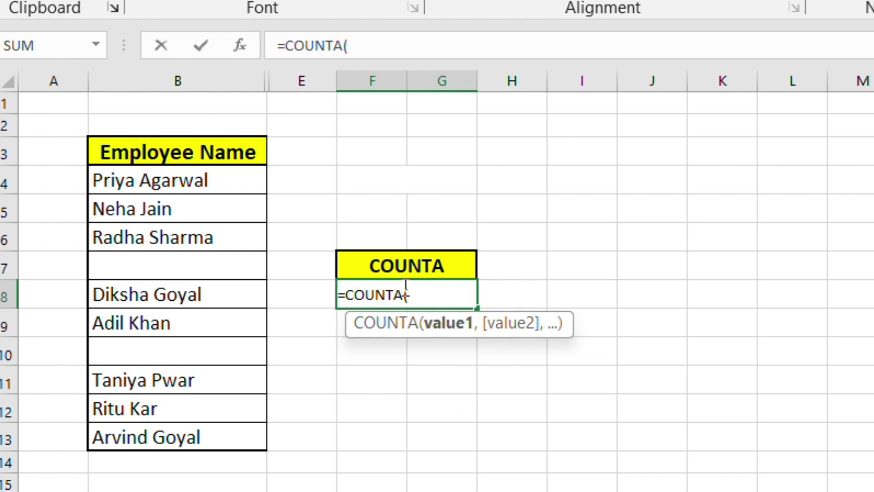
left_click(189, 178)
left_click_drag(191, 215, 219, 430)
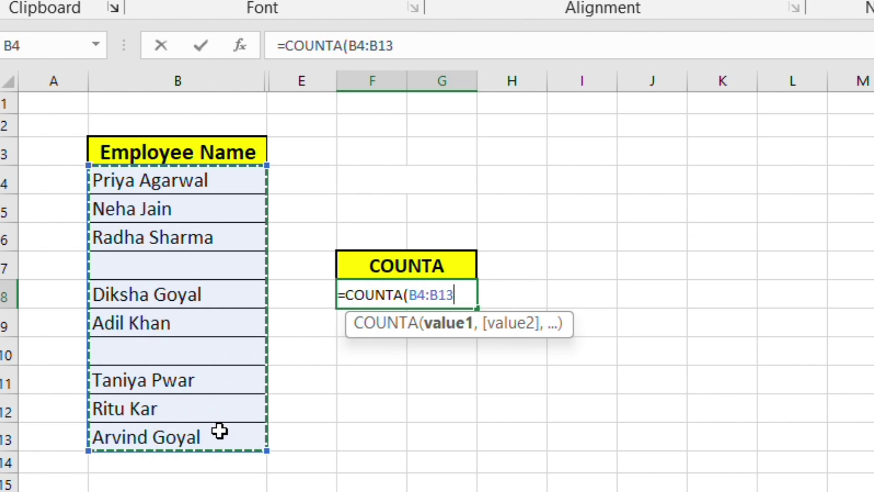
type(")")
key("Return")
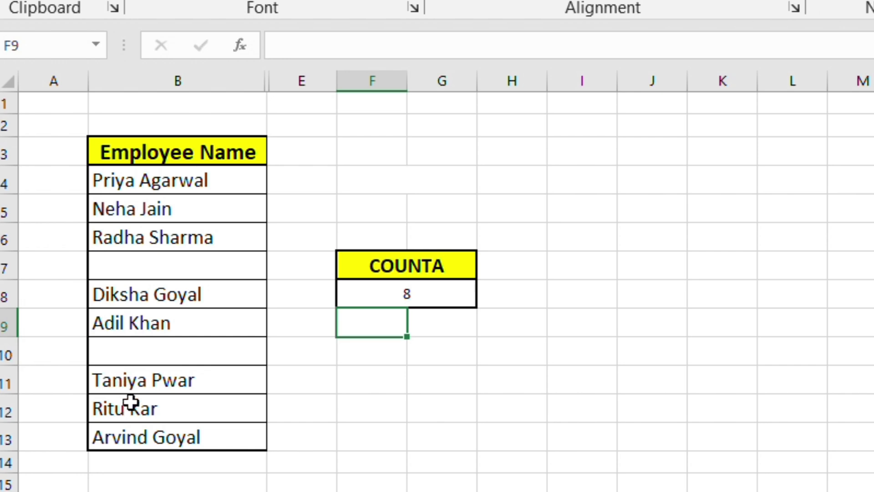
left_click(353, 454)
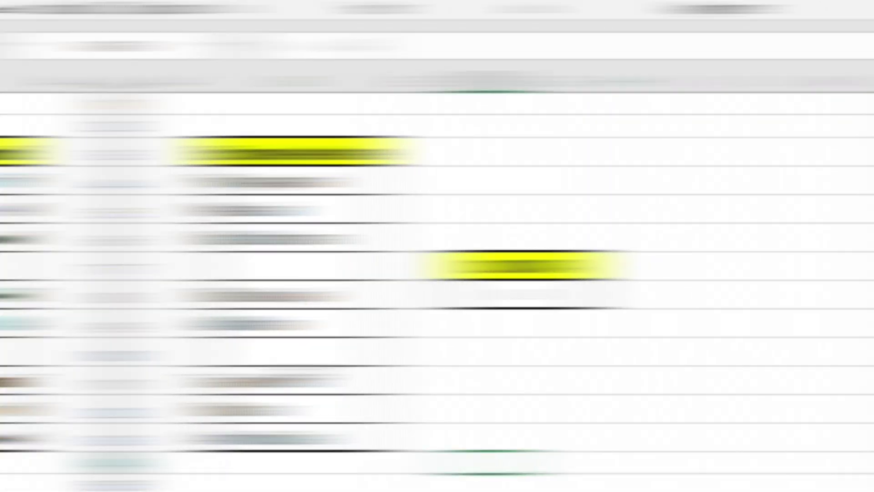
Enter the sample text IJFIRHFEH in the blank name cell B10 to test the COUNTA formula.
left_click(173, 357)
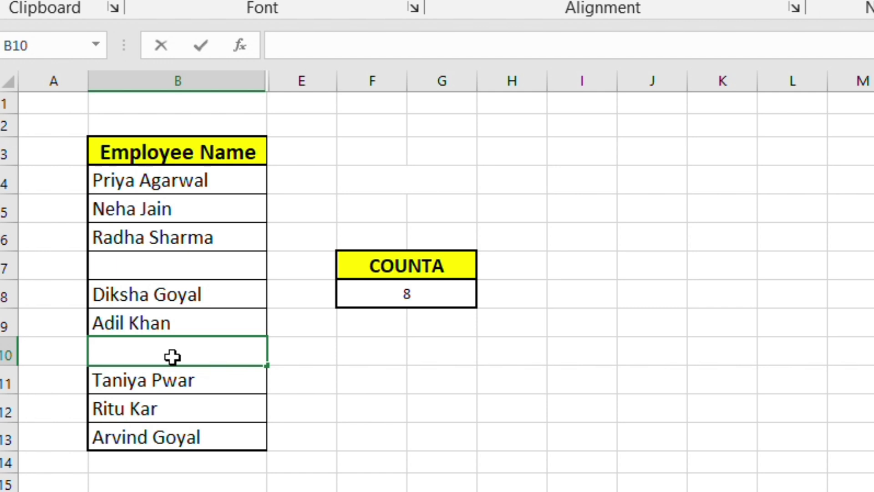
type("IJFIRHFEH")
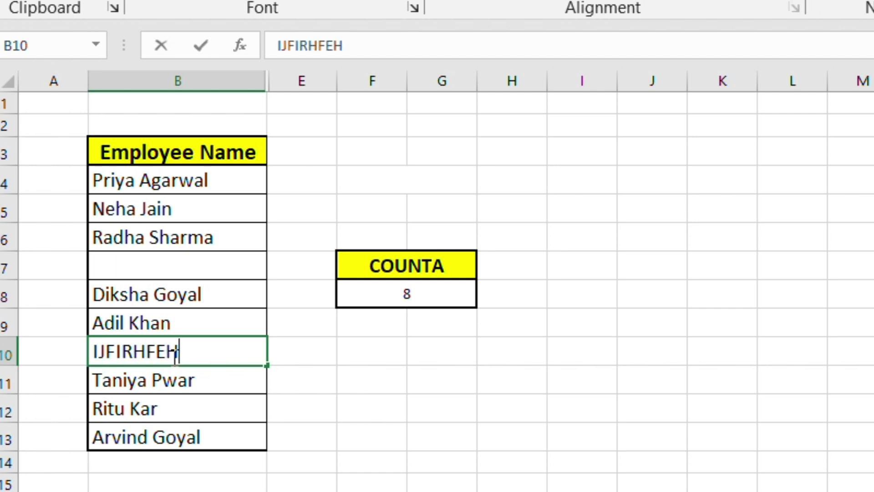
left_click(491, 423)
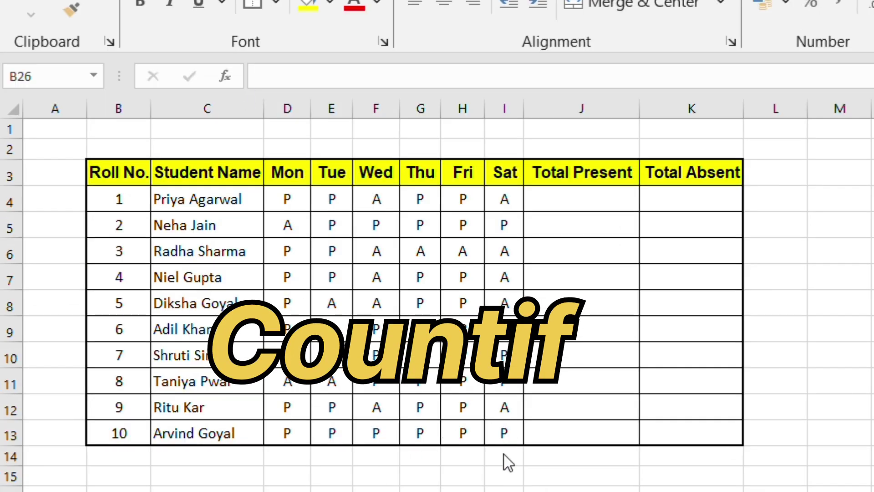
Examine the first student's Mon to Sat attendance marks in row 4 and the empty Total Present column down to row 13.
left_click(175, 201)
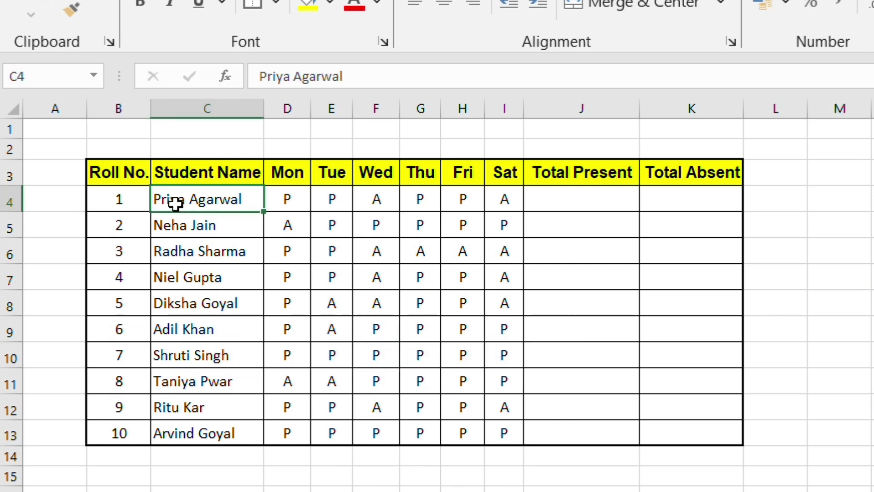
key("Right")
key("Right")
key("Right")
key("Right")
key("Right")
key("Right")
key("Right")
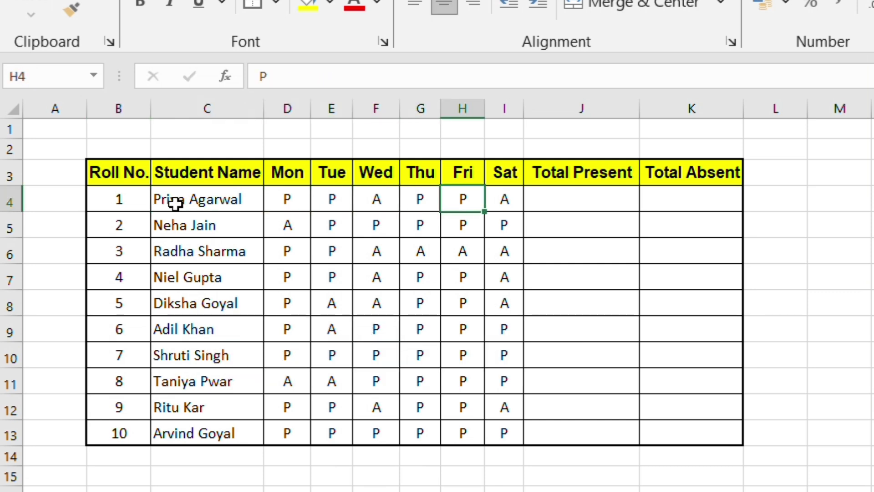
key("Down")
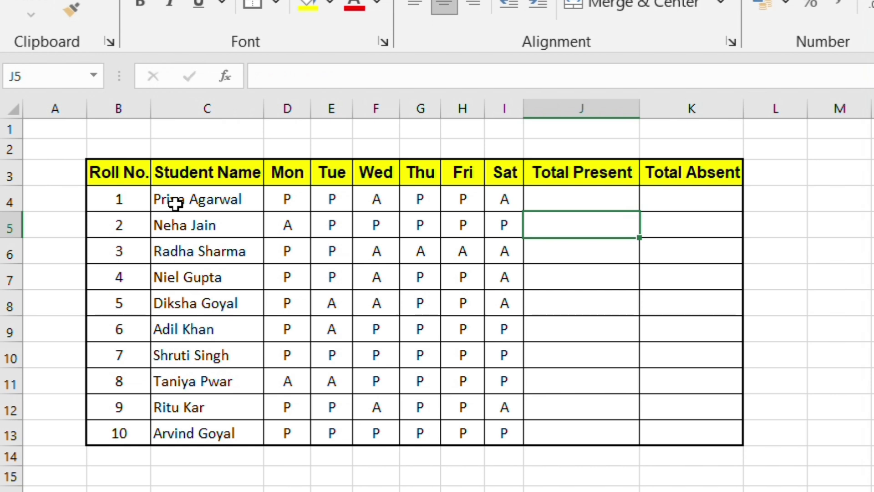
key("Down")
key("Down")
key("Down")
key("Down")
key("Down")
key("Down")
key("Down")
key("Down")
key("Down")
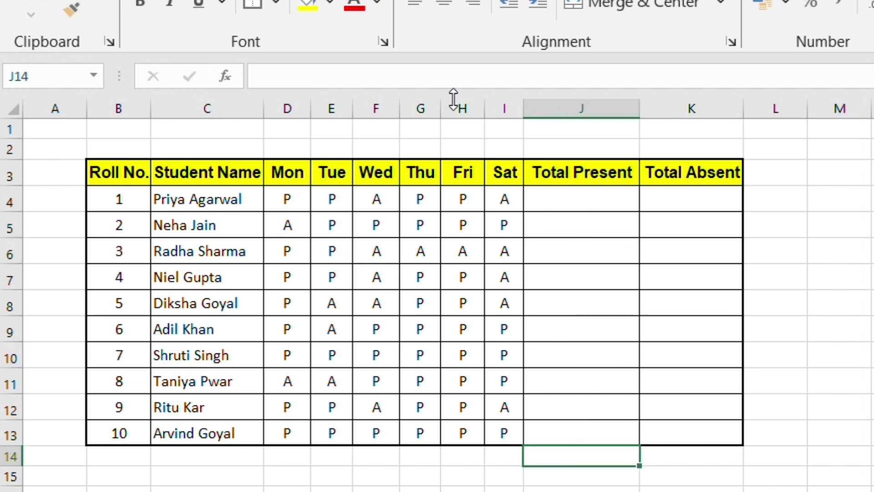
Enter the formula =COUNTIF(D4:I4,"P") in cell J4 under Total Present to count the first student's present days.
left_click(546, 204)
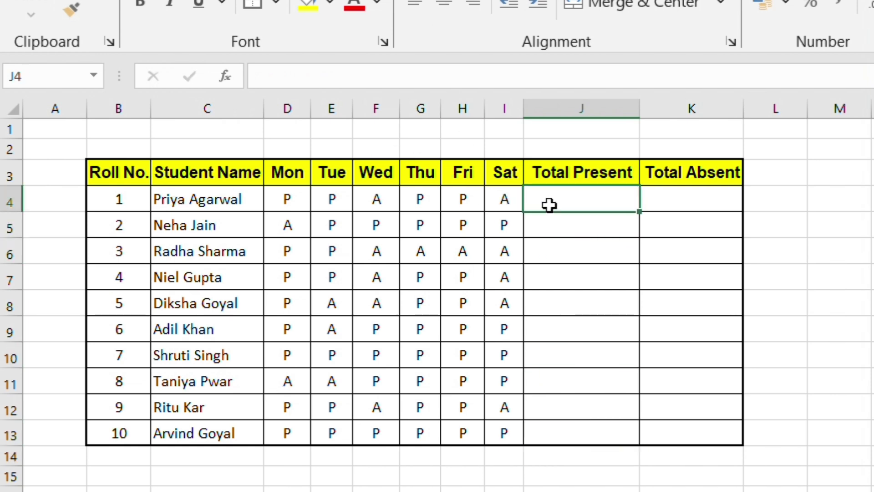
type("=")
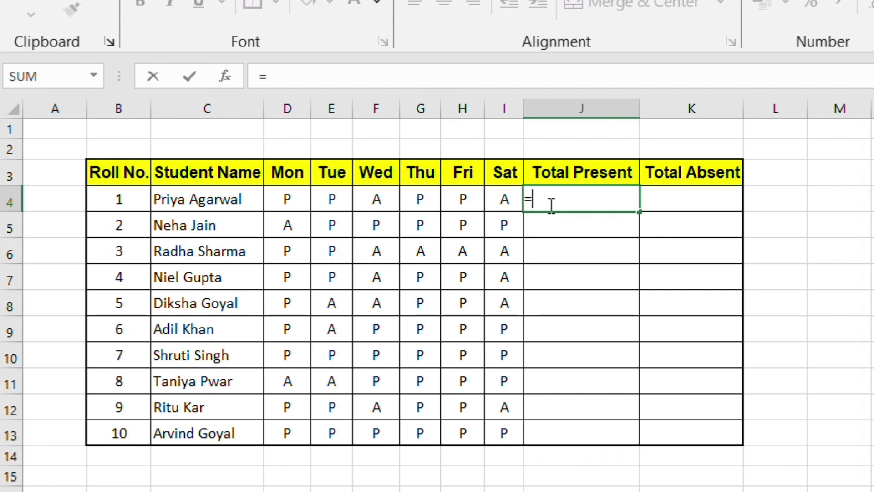
type("COUN")
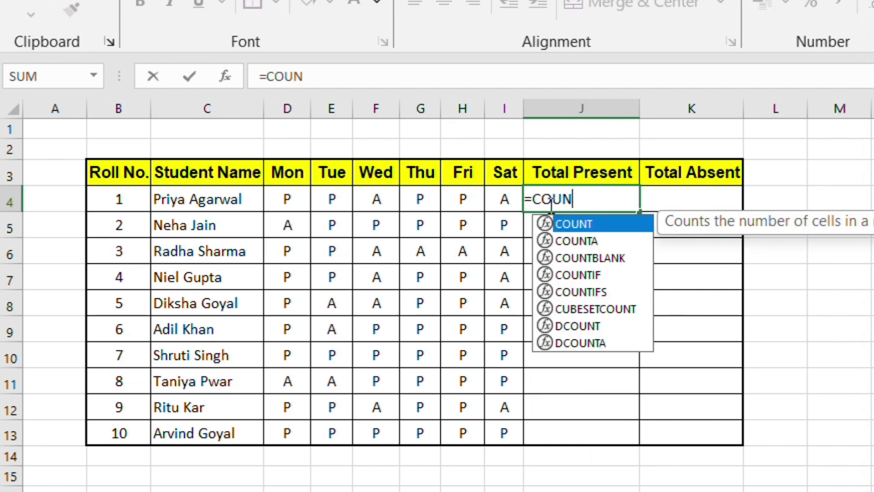
key("Down")
key("Down")
key("Down")
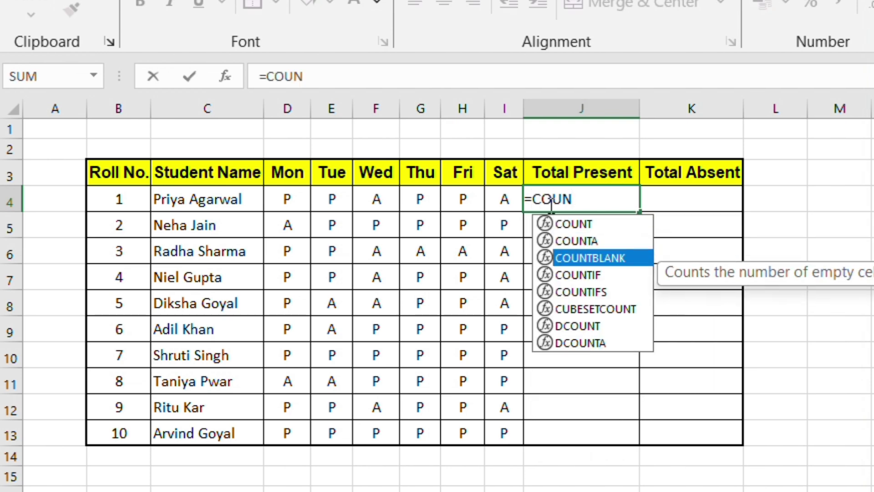
key("Tab")
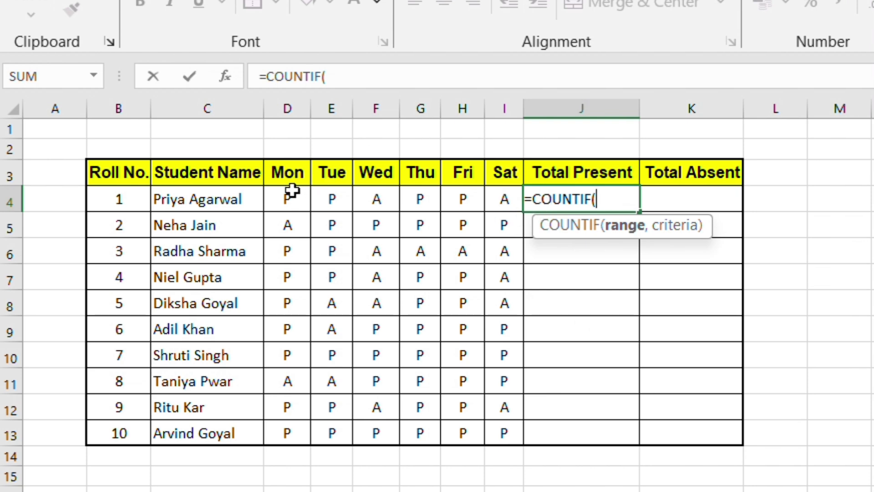
left_click_drag(290, 197, 501, 197)
type(",")
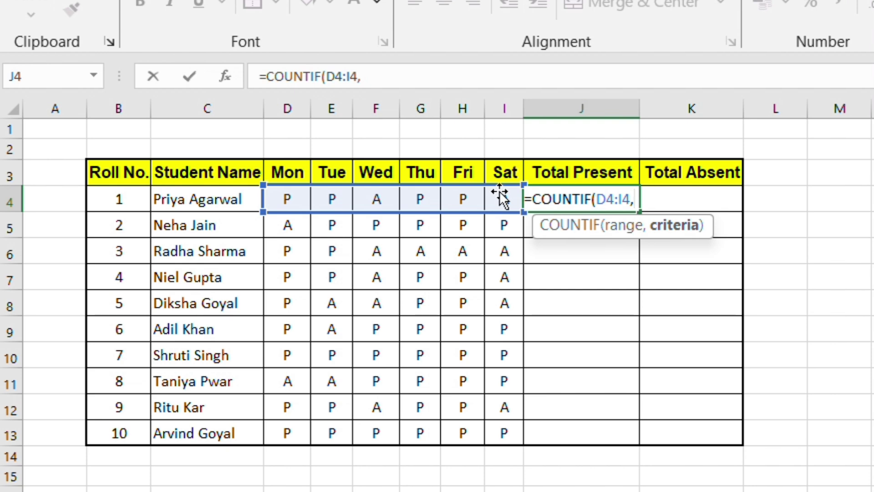
type("\"P\"")
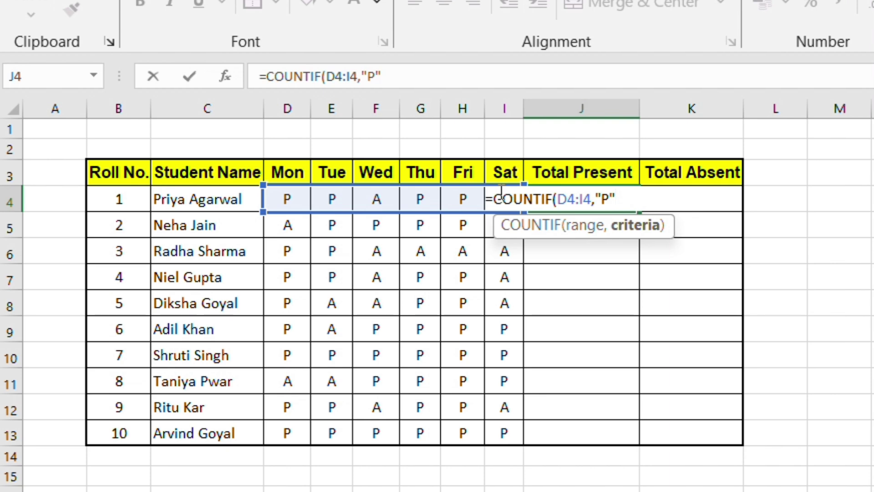
type("P\")")
key("Return")
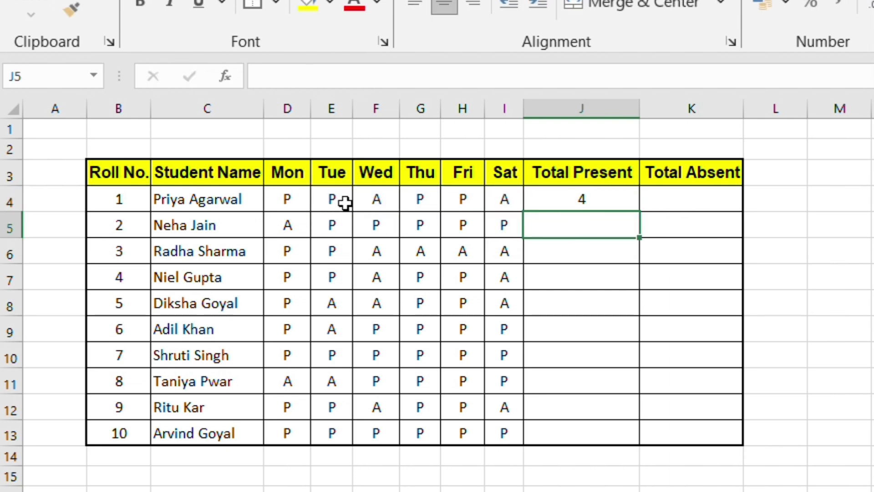
Examine the Total Present column from J4 down past the last student for rows without a formula.
left_click(595, 195)
left_click(583, 224)
key("Down")
key("Down")
key("Down")
key("Down")
key("Down")
key("Down")
key("Down")
key("Down")
key("Down")
key("Down")
key("Down")
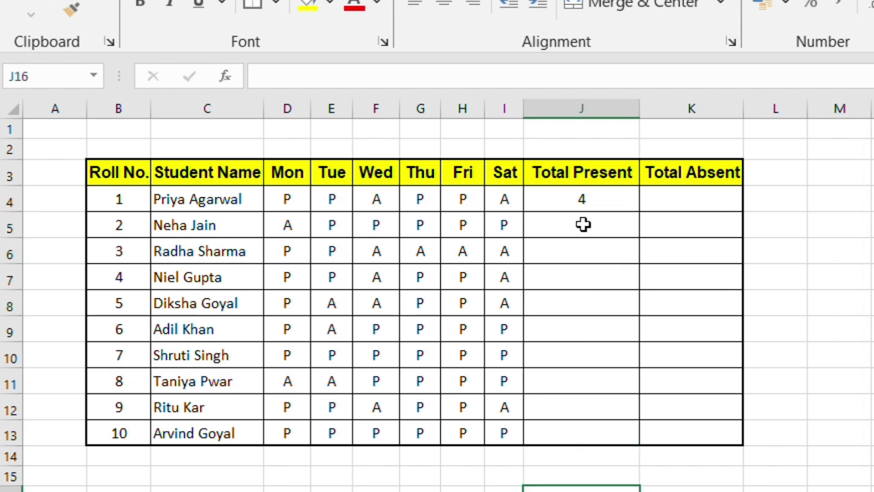
Fill the Total Present formula from J4 down through J13 for all the students.
left_click(595, 201)
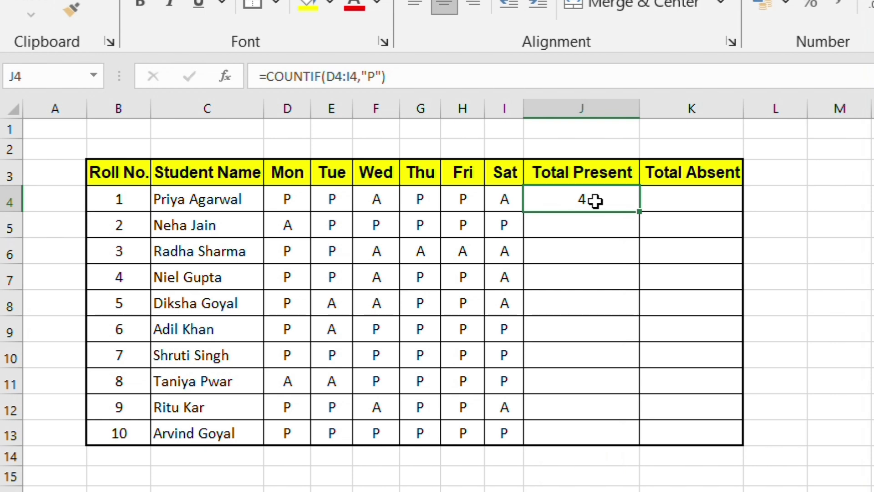
key("shift+Down")
key("shift+Down")
key("shift+Down")
key("shift+Down")
key("shift+Down")
key("shift+Down")
key("shift+Down")
key("shift+Down")
key("shift+Down")
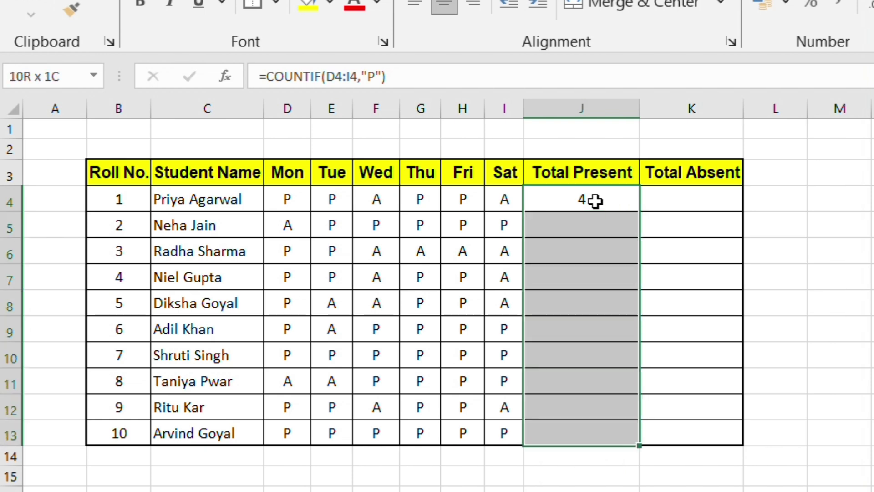
key("ctrl+d")
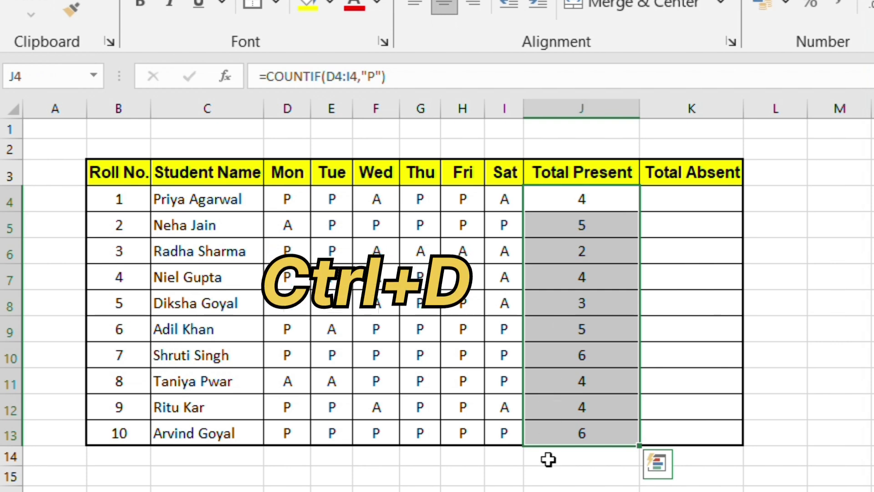
left_click(553, 486)
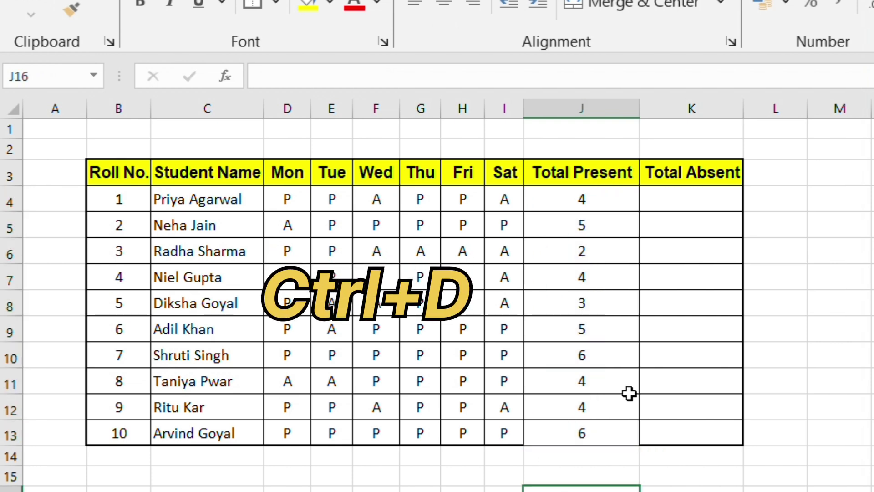
Enter the formula =COUNTIF(D4:I4,"A") in cell K4 under Total Absent to count the first student's absent days.
left_click(682, 191)
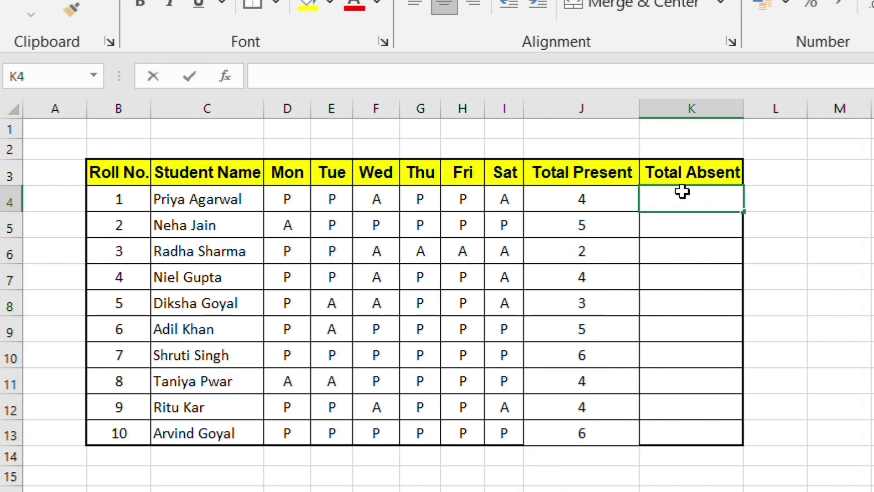
type("=COU")
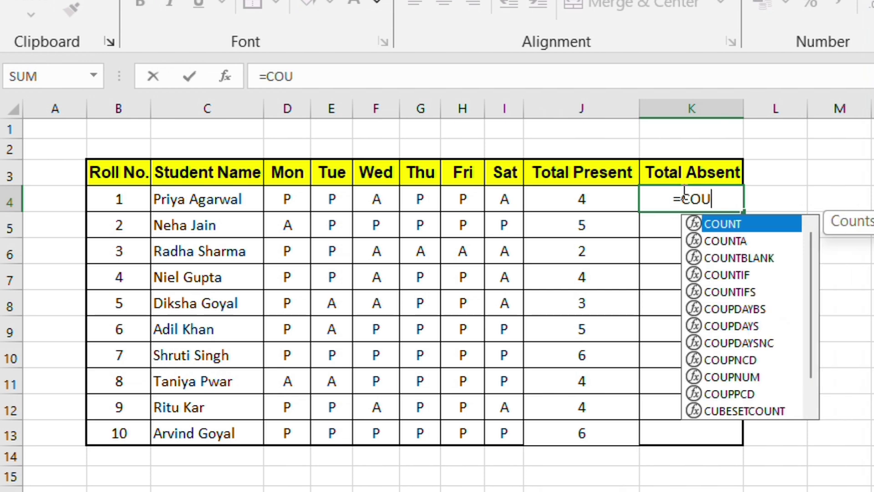
key("Down")
key("Down")
key("Down")
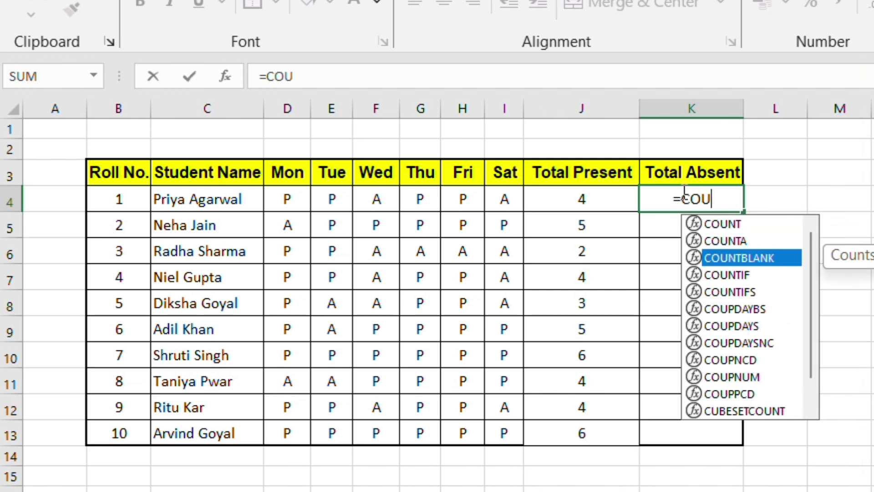
key("Tab")
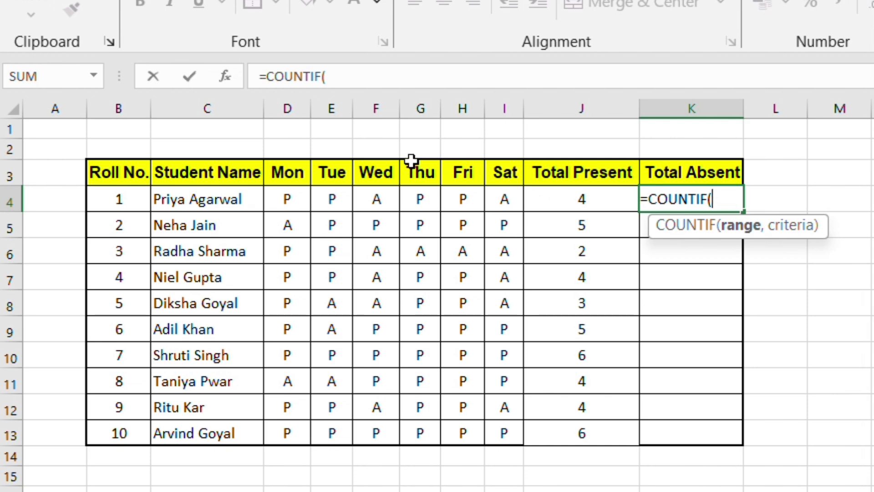
left_click_drag(294, 199, 499, 197)
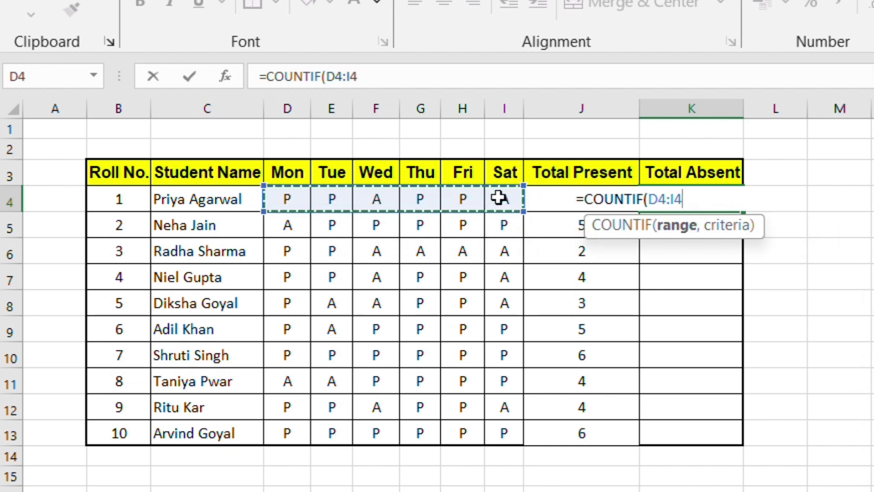
type(",\"A")
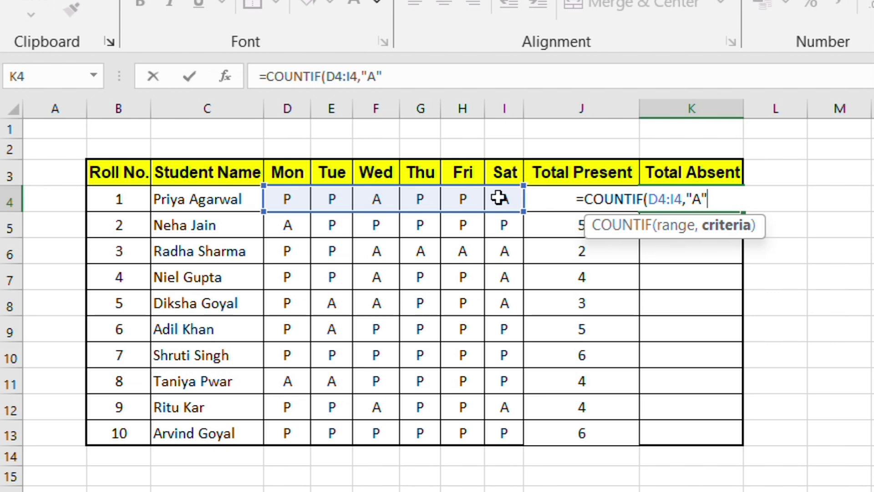
type("\")")
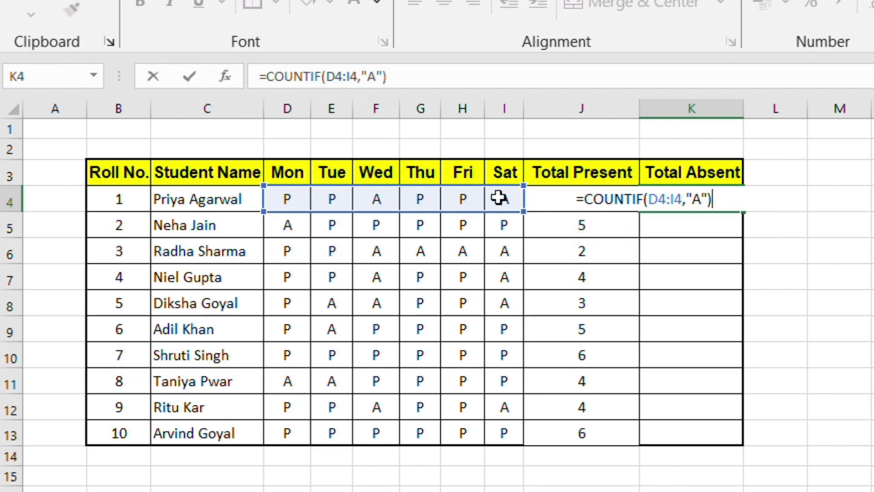
key("Return")
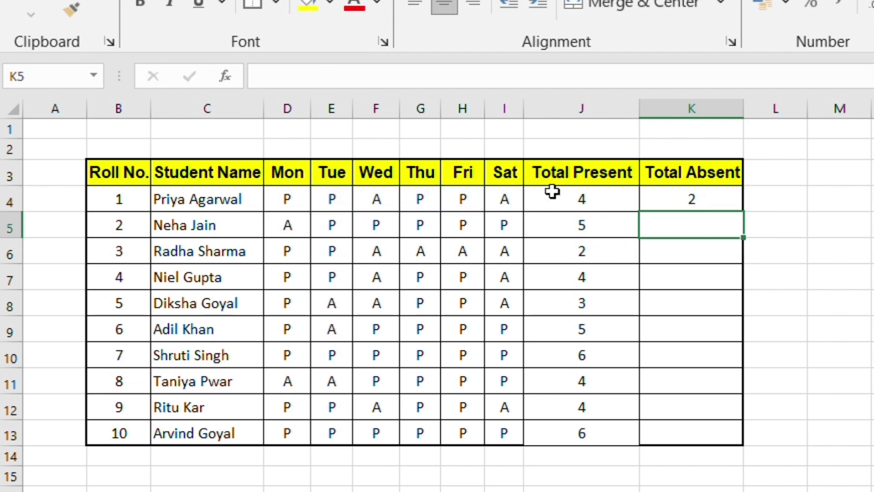
Fill the Total Absent formula from K4 down through K13 for all the students.
left_click(679, 197)
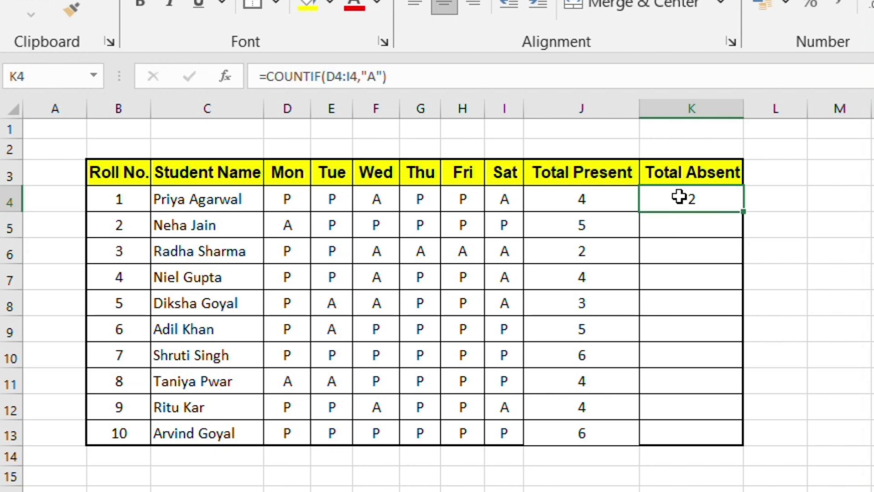
left_click_drag(679, 197, 679, 224)
key("shift+Down")
key("shift+Down")
key("shift+Down")
key("shift+Down")
key("shift+Down")
key("shift+Down")
key("shift+Down")
key("shift+Down")
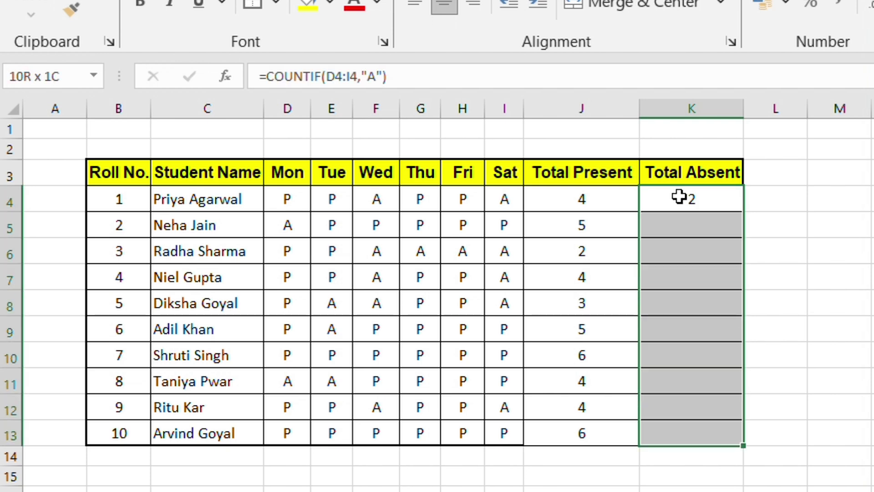
key("ctrl+d")
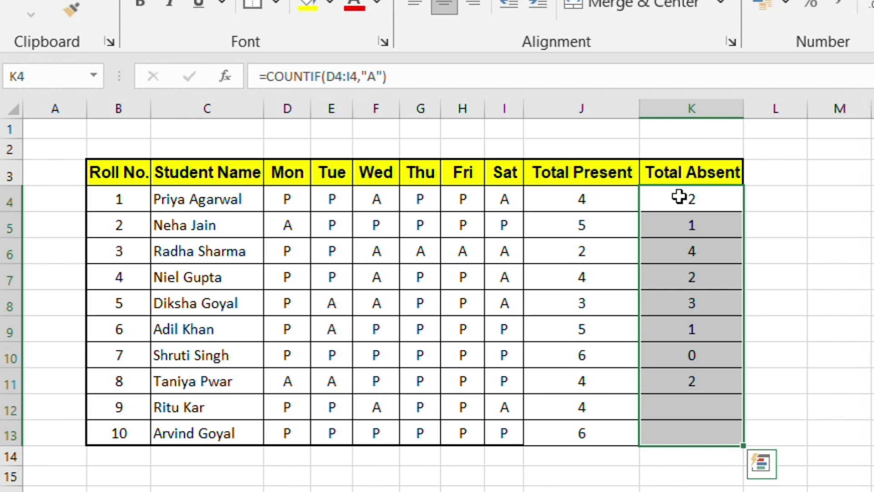
left_click(601, 473)
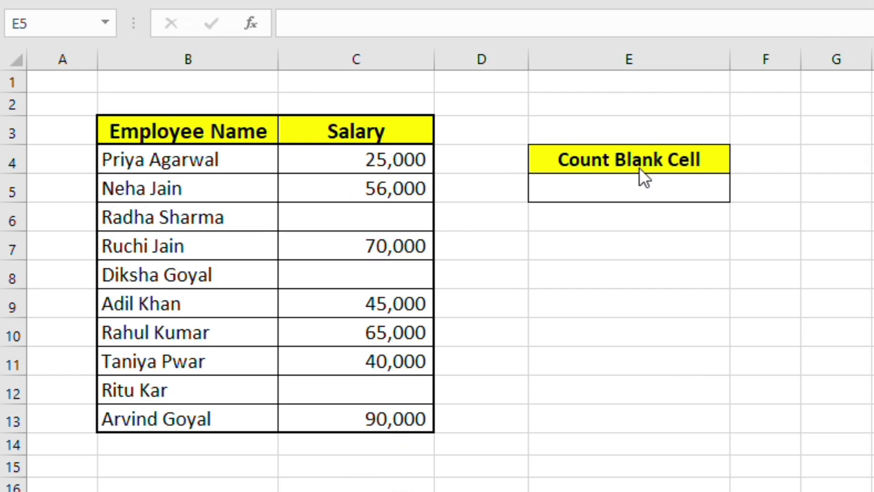
Enter the formula =COUNTBLANK(C4:C13) in cell E5 under Count Blank Cell to count the empty Salary cells.
left_click(632, 190)
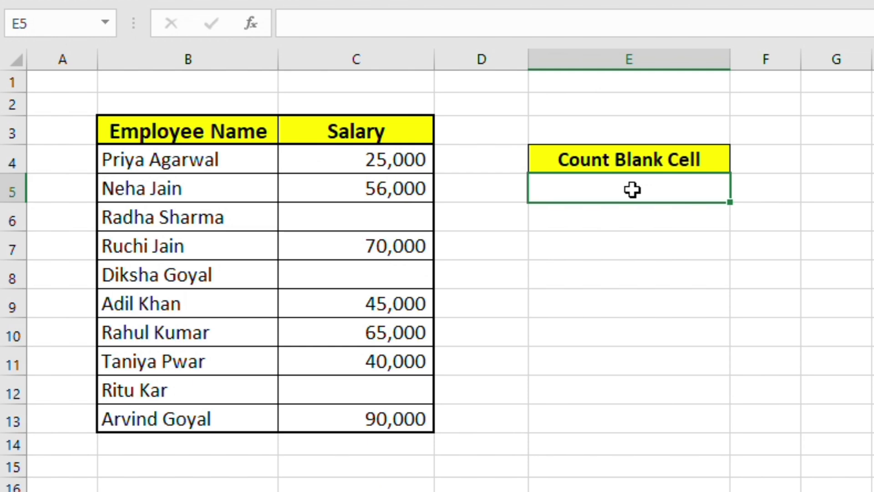
type("=")
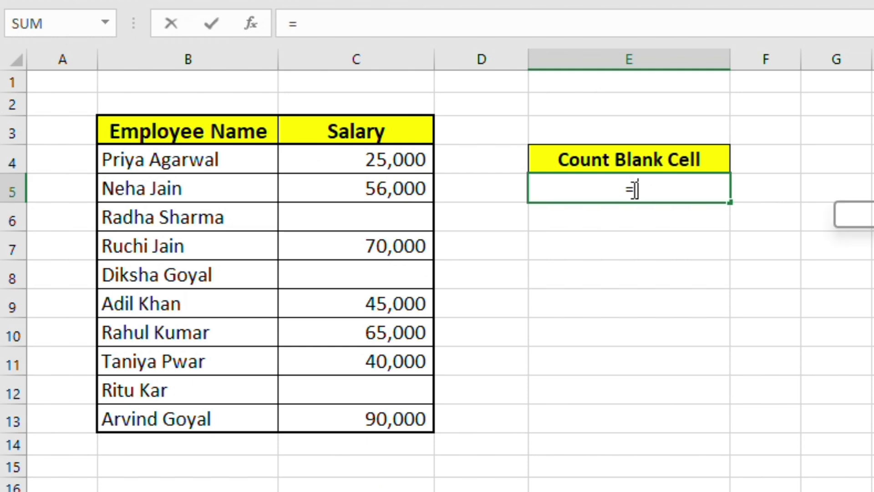
type("COUNT")
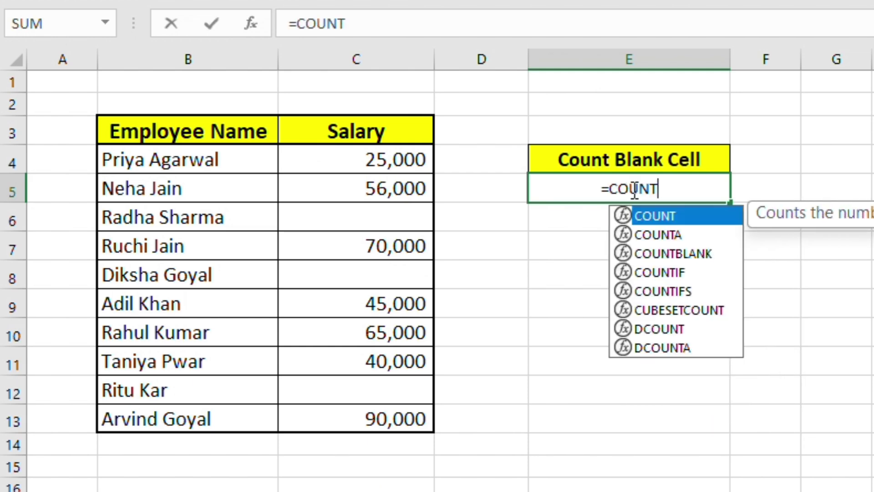
key("Down")
key("Down")
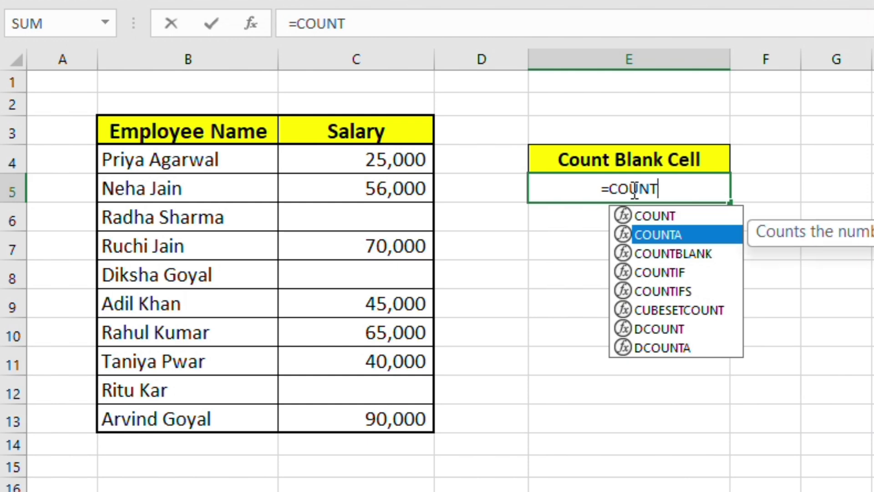
key("Tab")
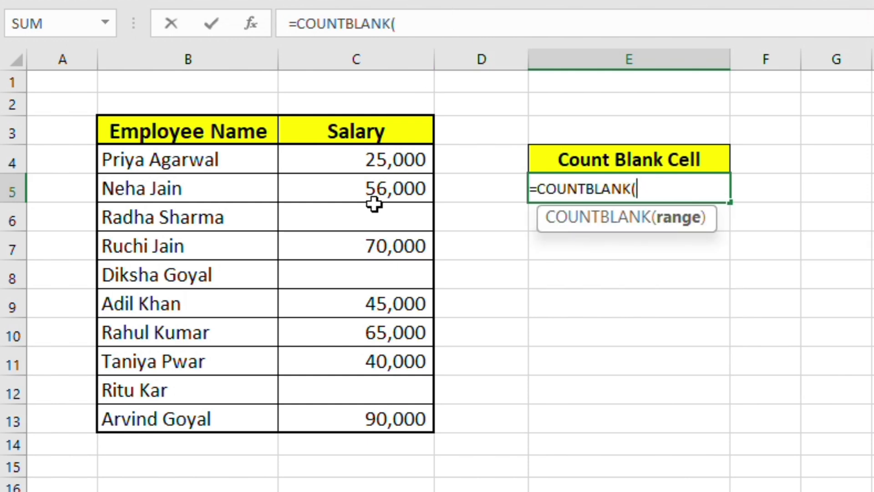
left_click_drag(369, 160, 375, 404)
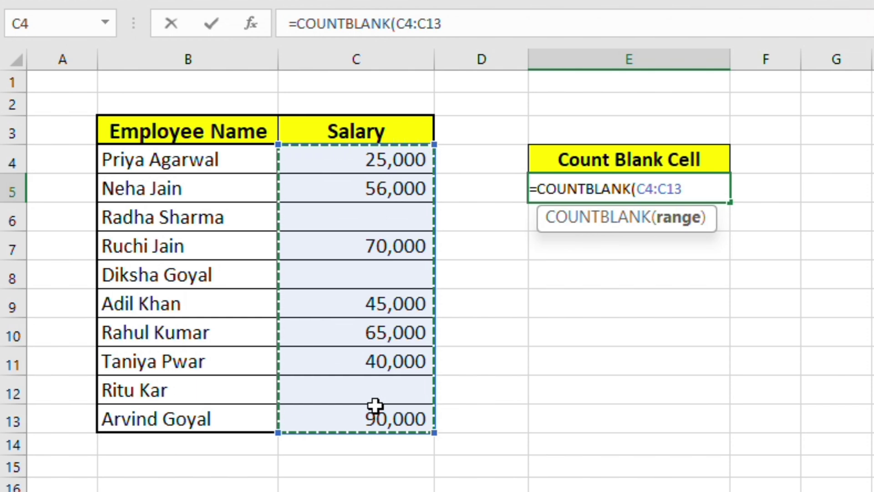
type(")")
key("Return")
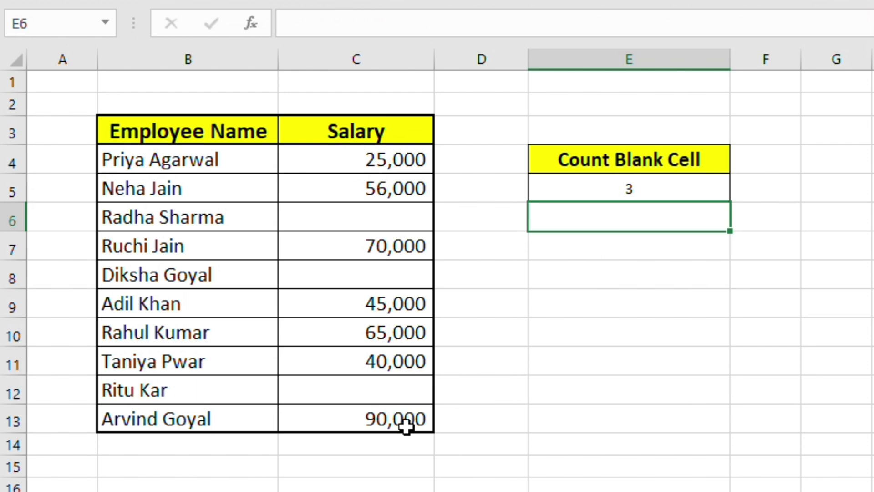
left_click(391, 337)
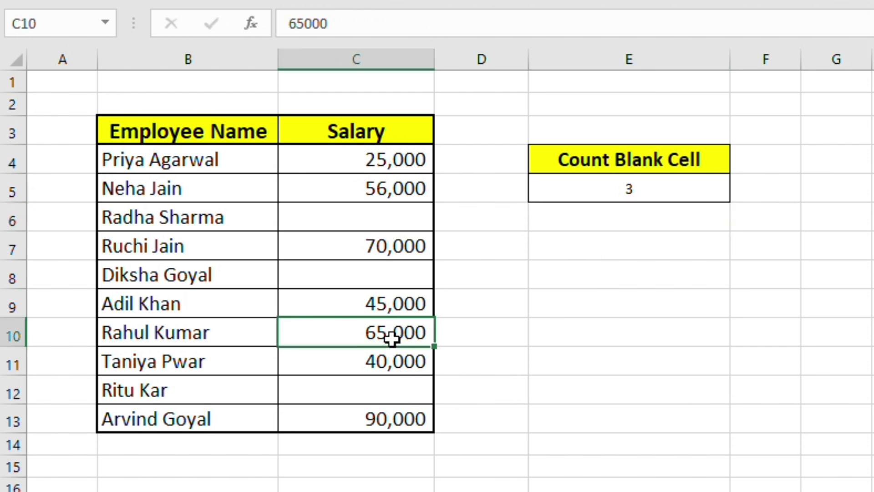
key("Down")
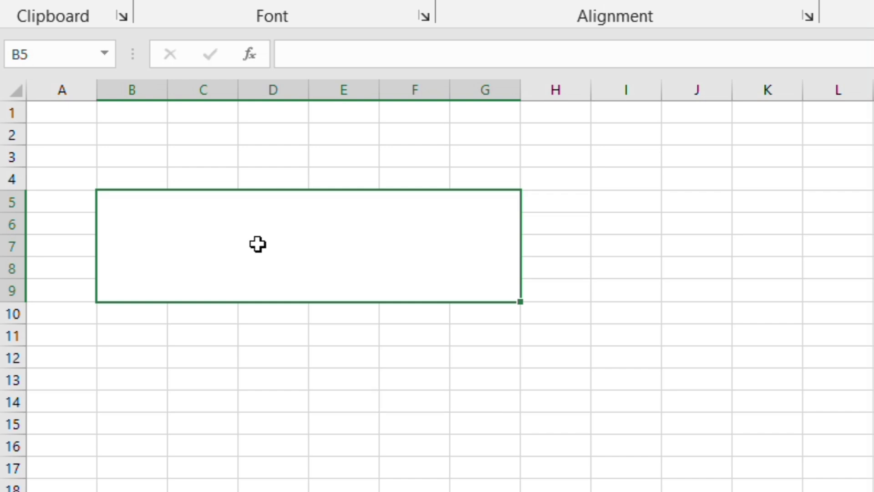
Enter the formula =NOW() in the merged cell B5:G9 to insert the current date and time.
type("=")
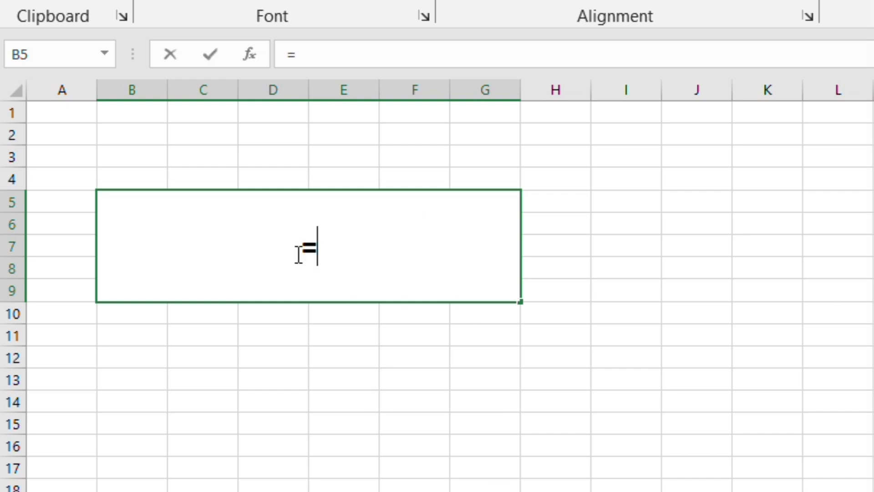
type("NO")
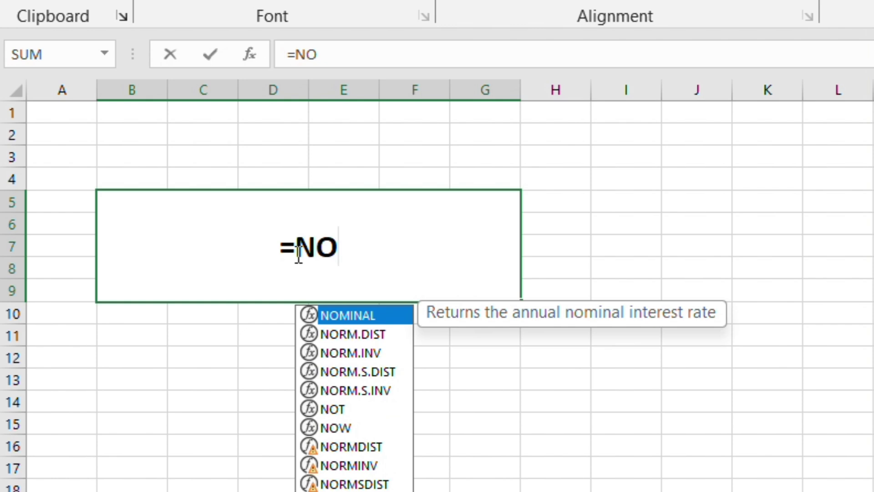
type("W(")
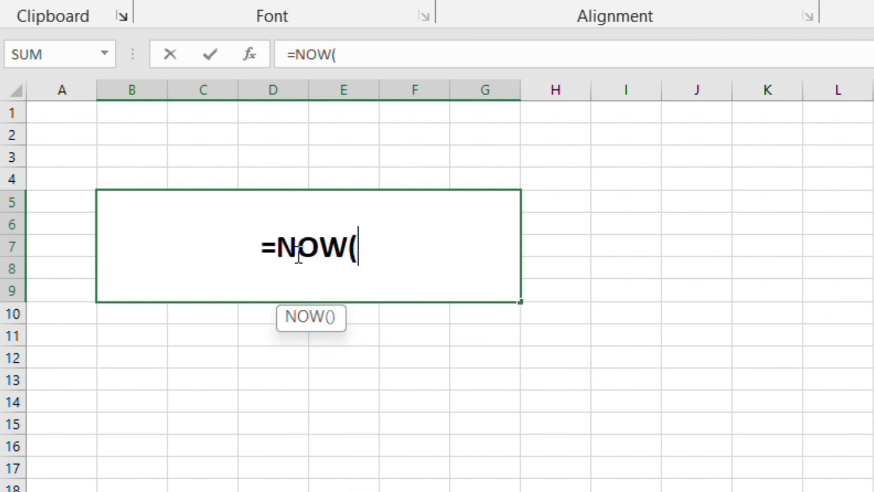
type(")")
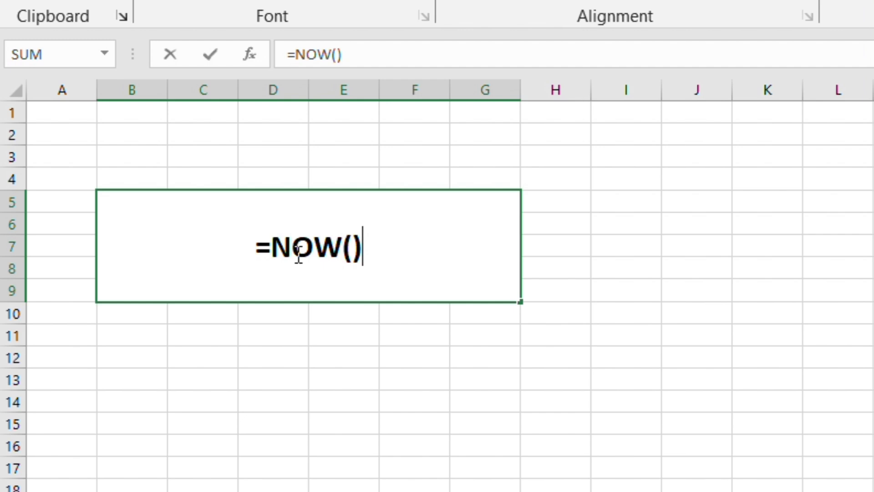
key("Return")
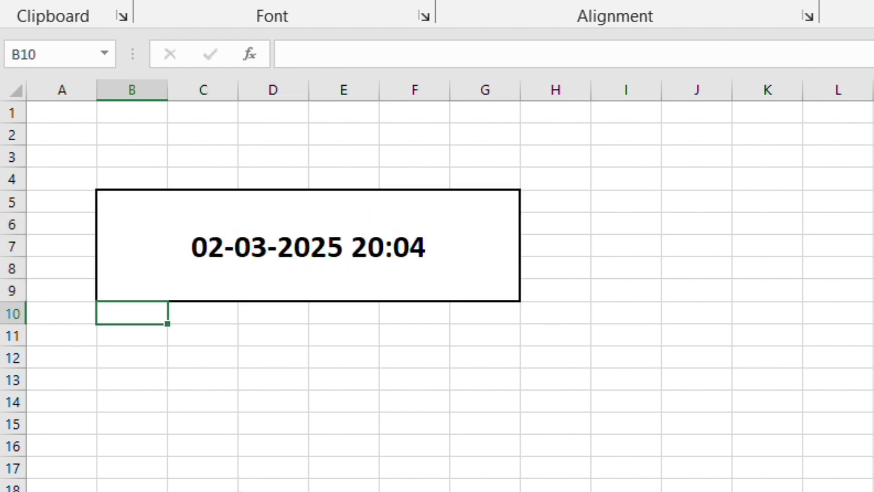
Return to the "10 FORMULAS IN EXCEL" overview sheet and review the first row of formula names, from RANDBETWEEN through LEN.
left_click(274, 491)
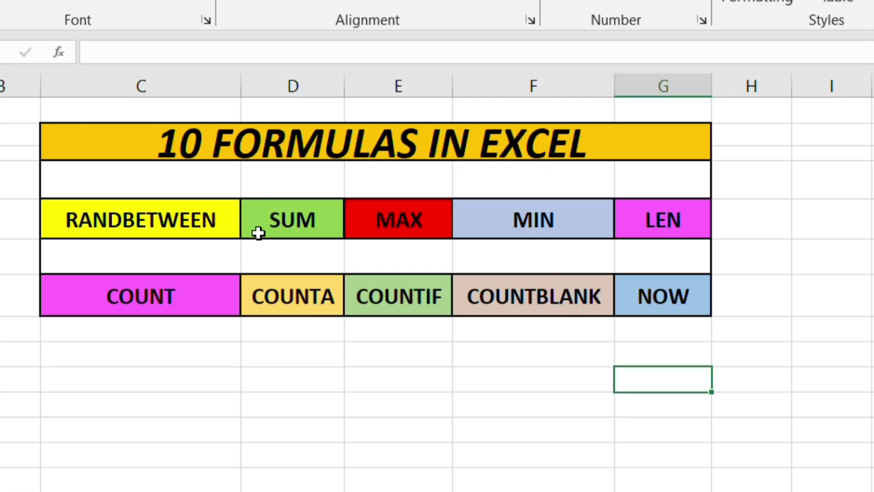
left_click(176, 218)
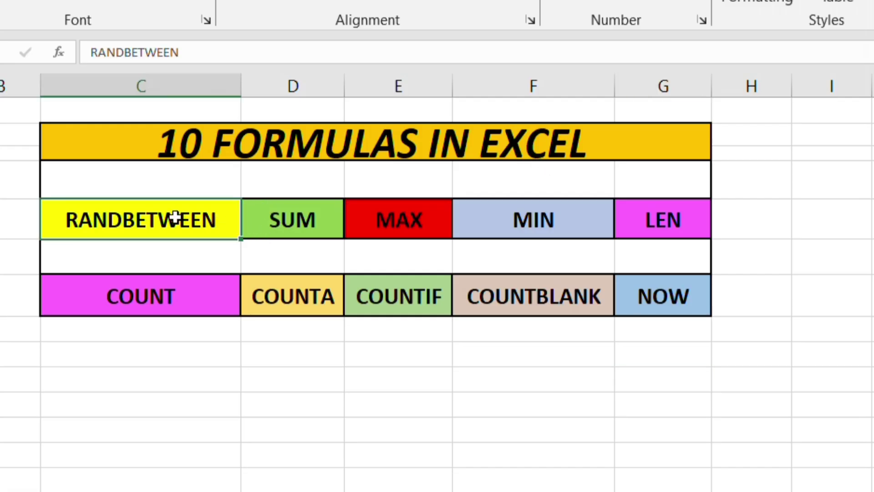
left_click(270, 220)
key("Right")
key("Right")
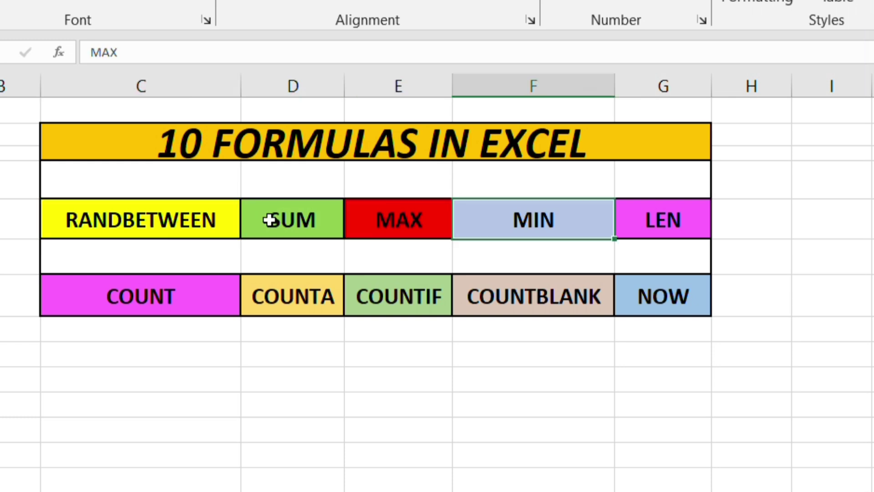
key("Right")
key("Right")
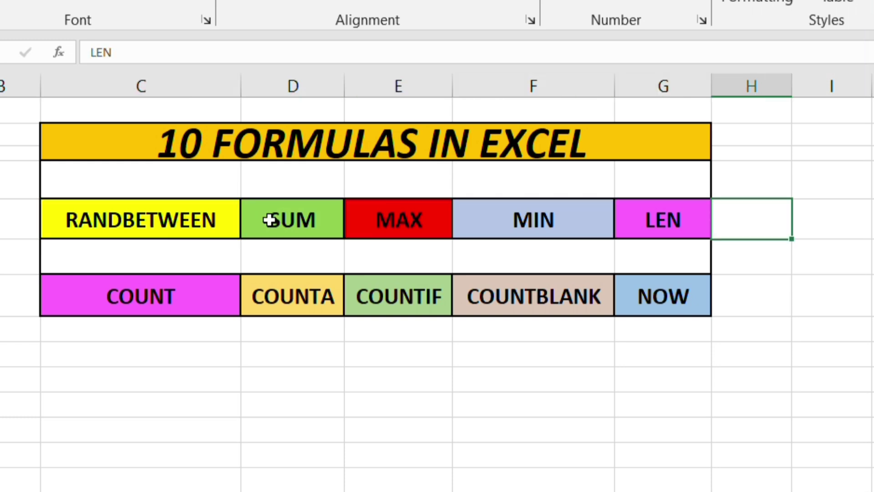